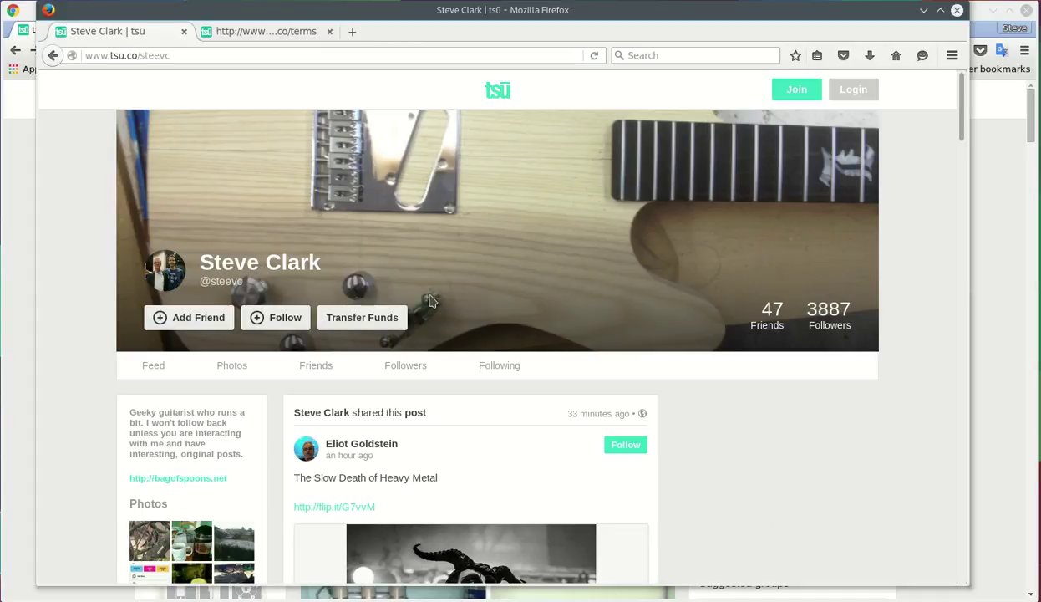
# - Open the sign-up form from the public profile page and look over its fields and join options
pyautogui.hotkey('ctrl', 'l')
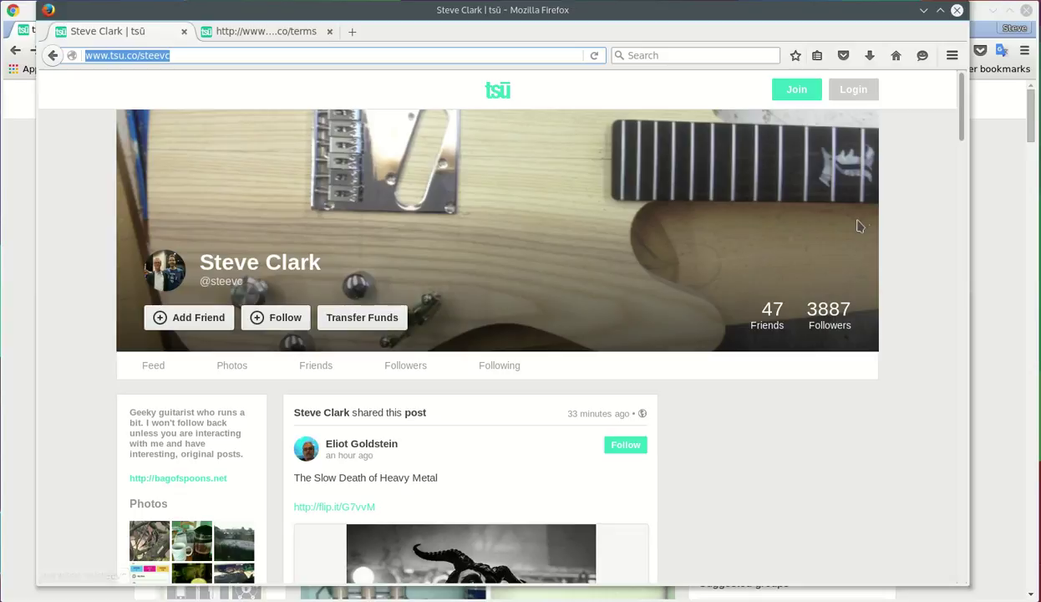
pyautogui.click(797, 92)
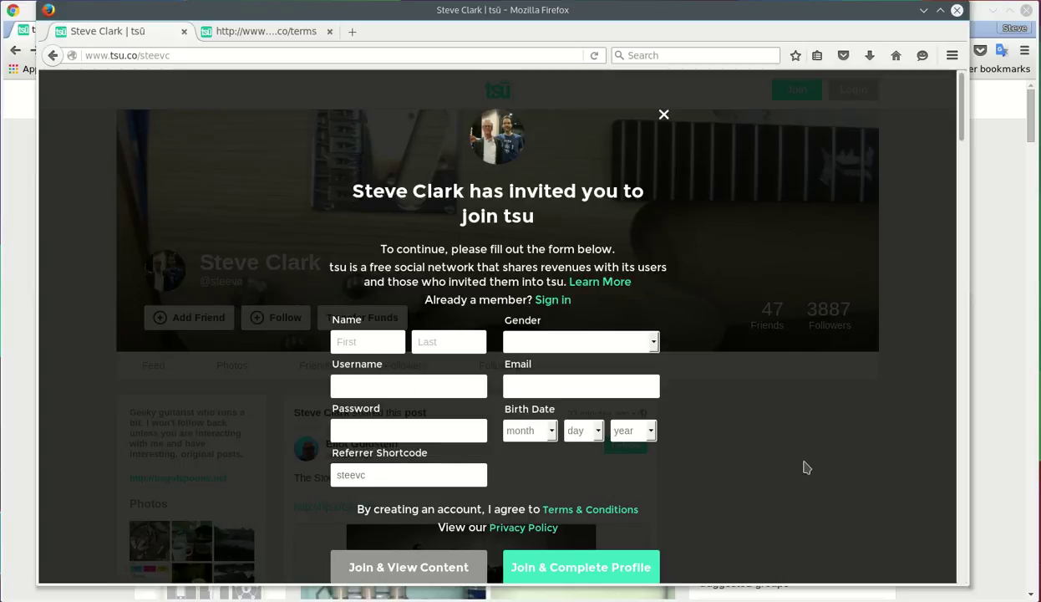
pyautogui.scroll(-2, 777, 467)
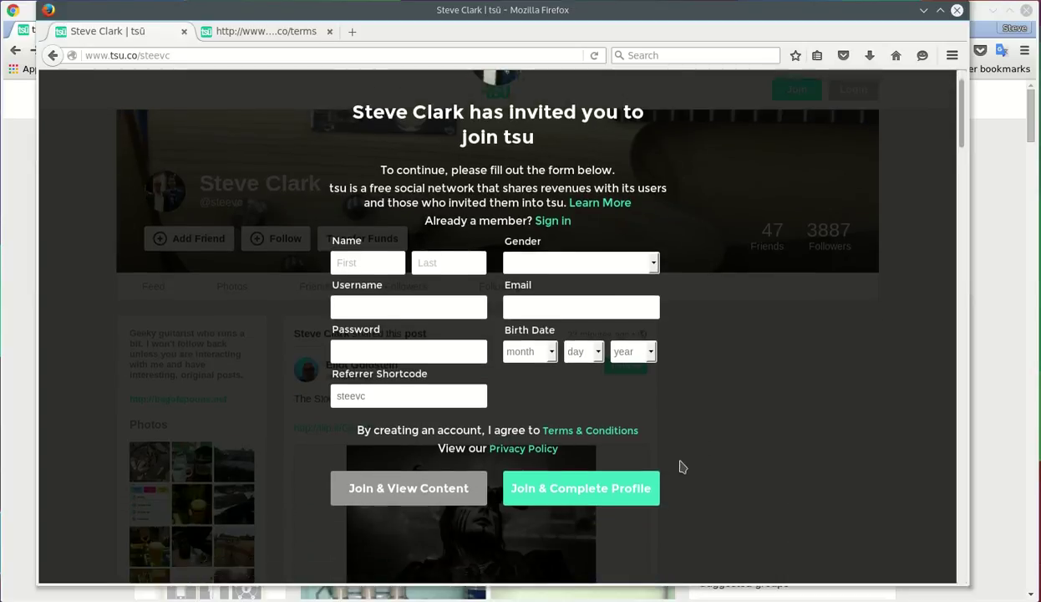
# - Open the Terms & Conditions linked in the sign-up form and close the duplicate terms tab
pyautogui.click(580, 431)
pyautogui.scroll(-4, 489, 292)
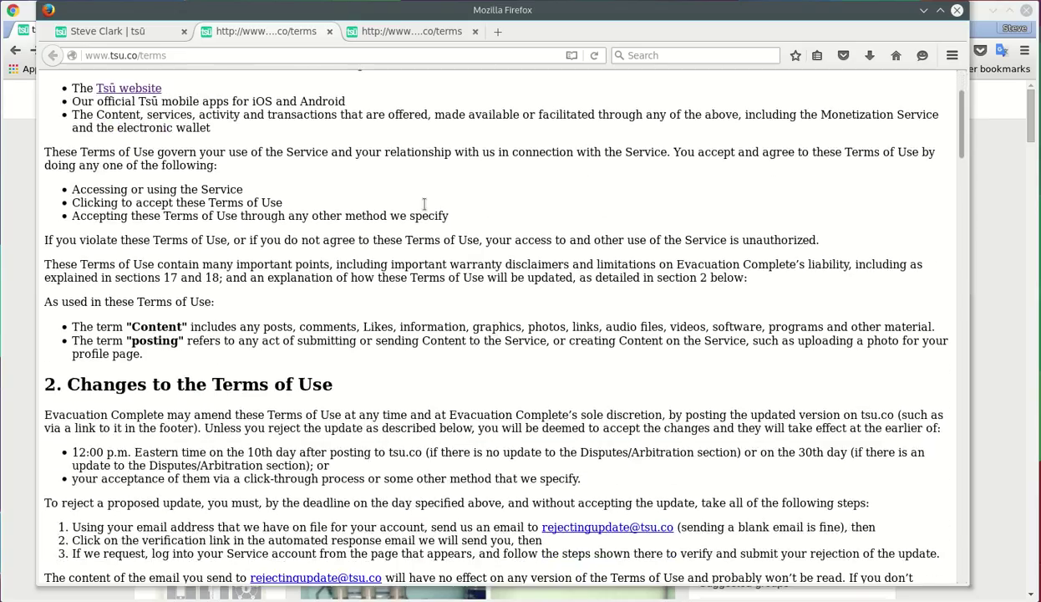
pyautogui.click(475, 31)
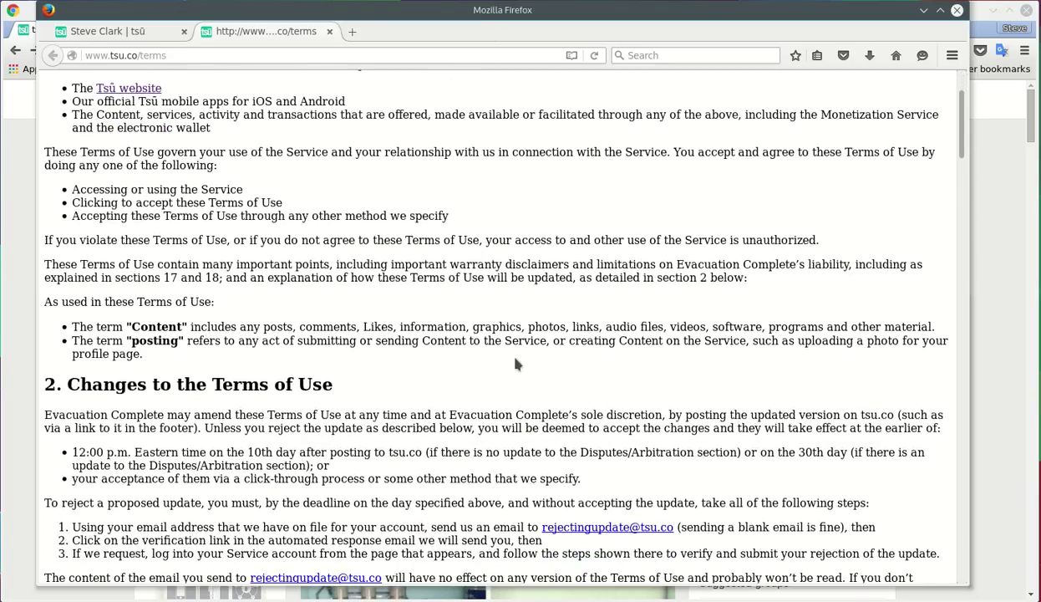
# - Read the Terms of Use through section 8, highlighting the clause about submitting content that infringes third-party copyright or trademark
pyautogui.scroll(-18, 515, 342)
pyautogui.scroll(-4, 502, 373)
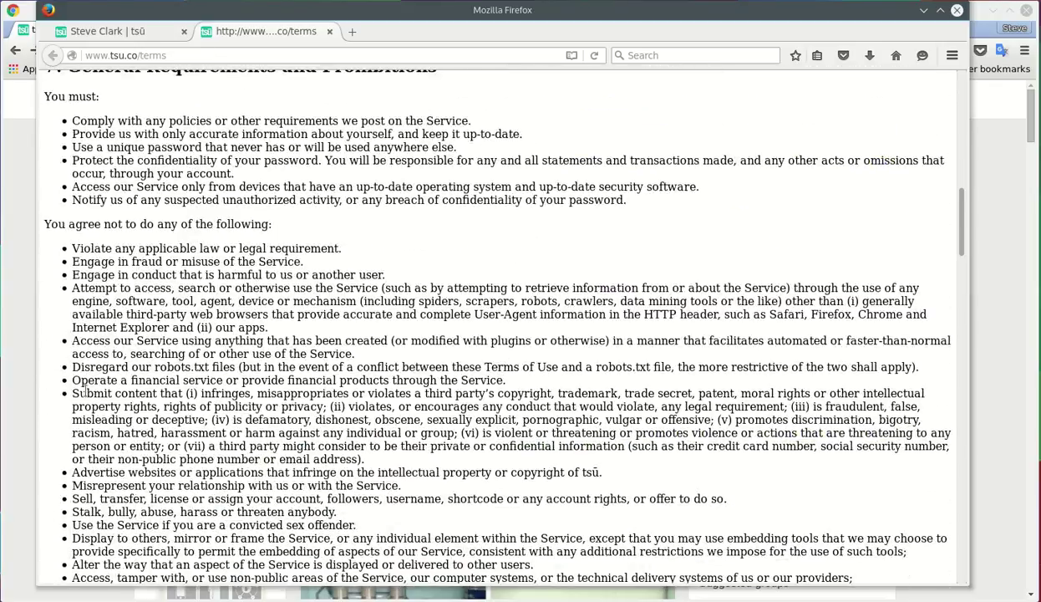
pyautogui.moveTo(98, 393); pyautogui.dragTo(621, 392)
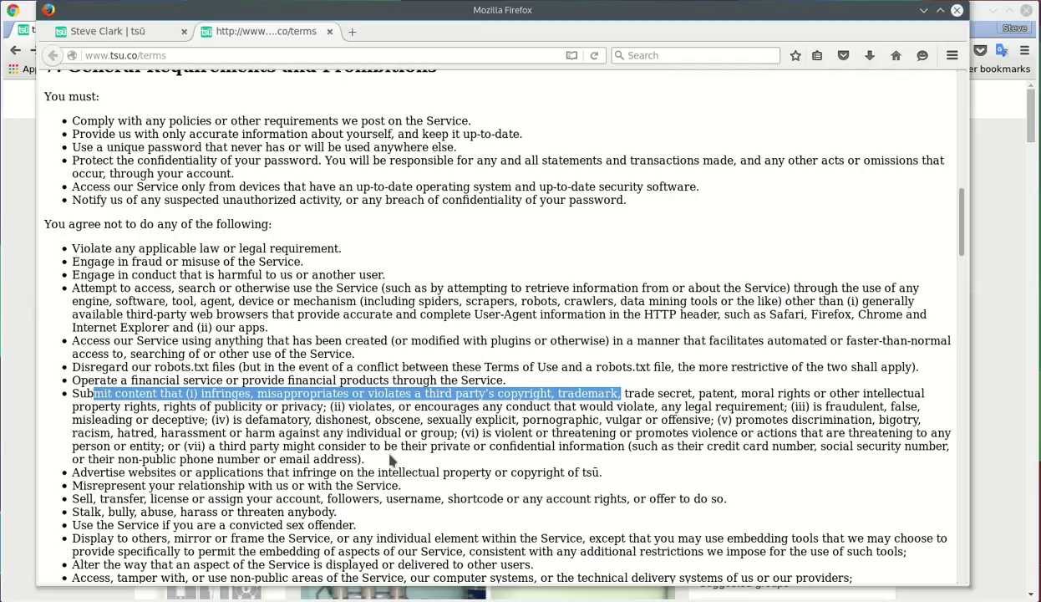
pyautogui.scroll(-5, 384, 451)
pyautogui.scroll(-1, 376, 428)
pyautogui.scroll(-3, 375, 422)
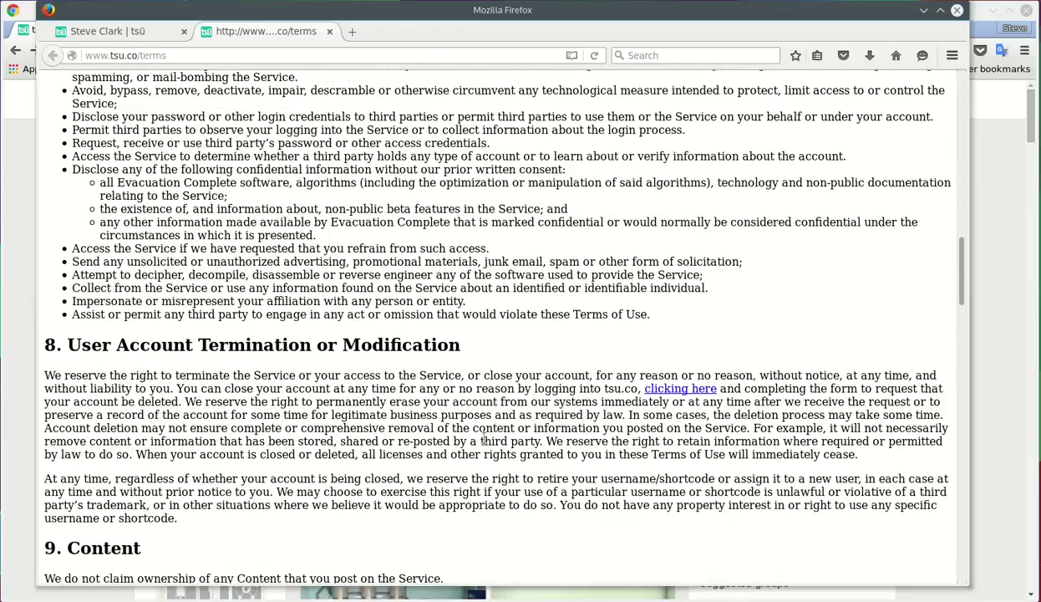
# - Switch to the logged-in tsū session in Chrome and open the account's own profile page
pyautogui.click(113, 33)
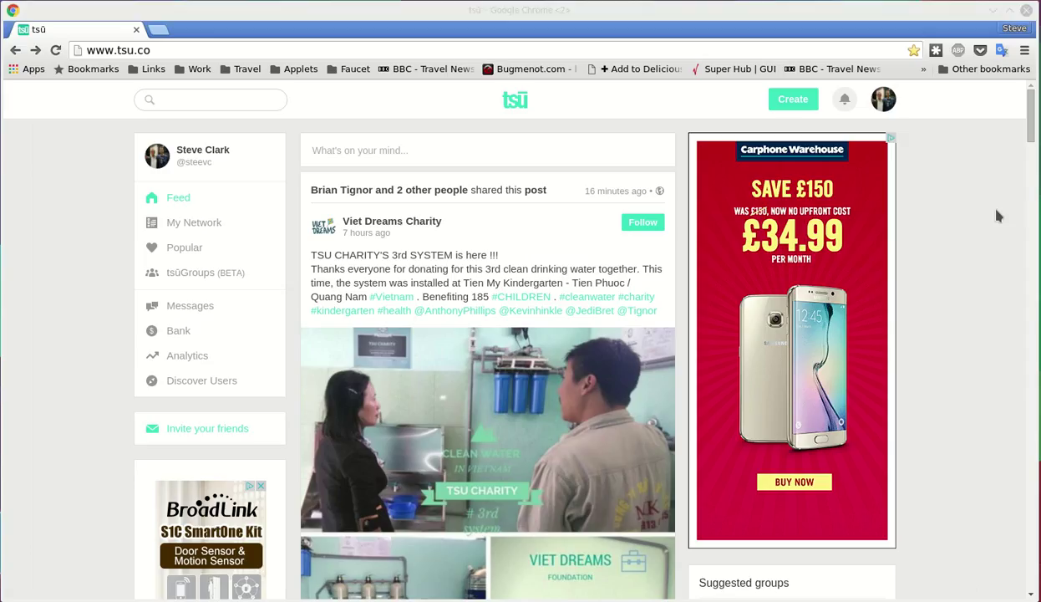
pyautogui.click(975, 211)
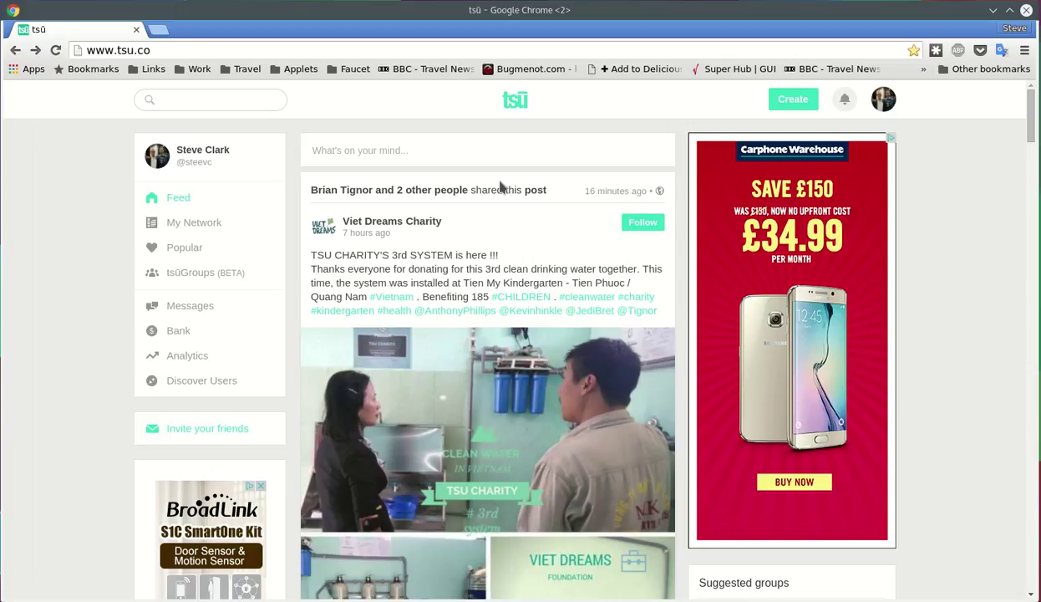
pyautogui.click(191, 156)
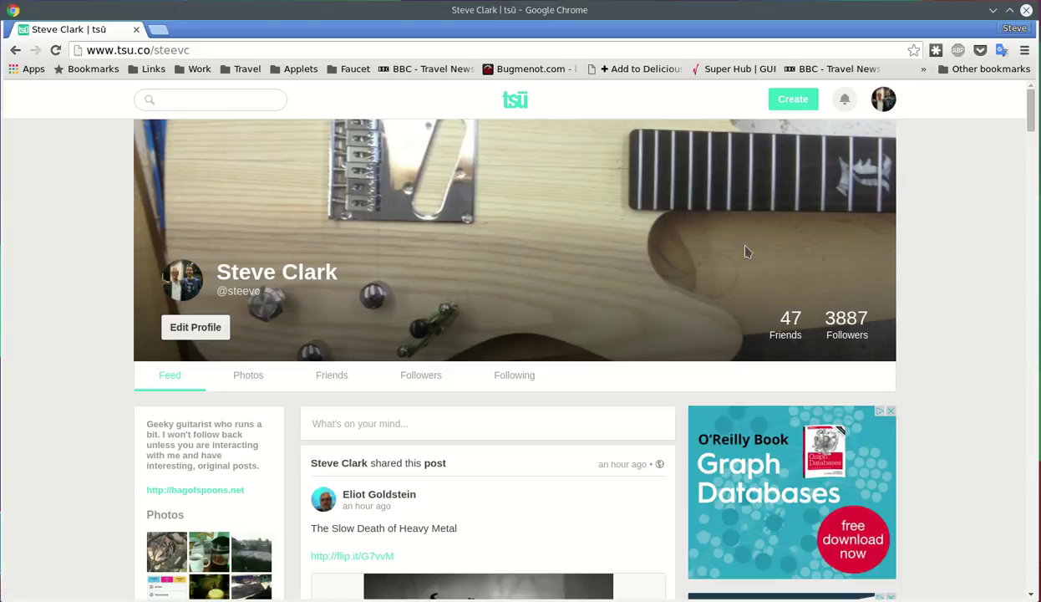
# - Examine the profile page's bio, photos, web links, About section and posts, and return to the cover image
pyautogui.scroll(-4, 88, 386)
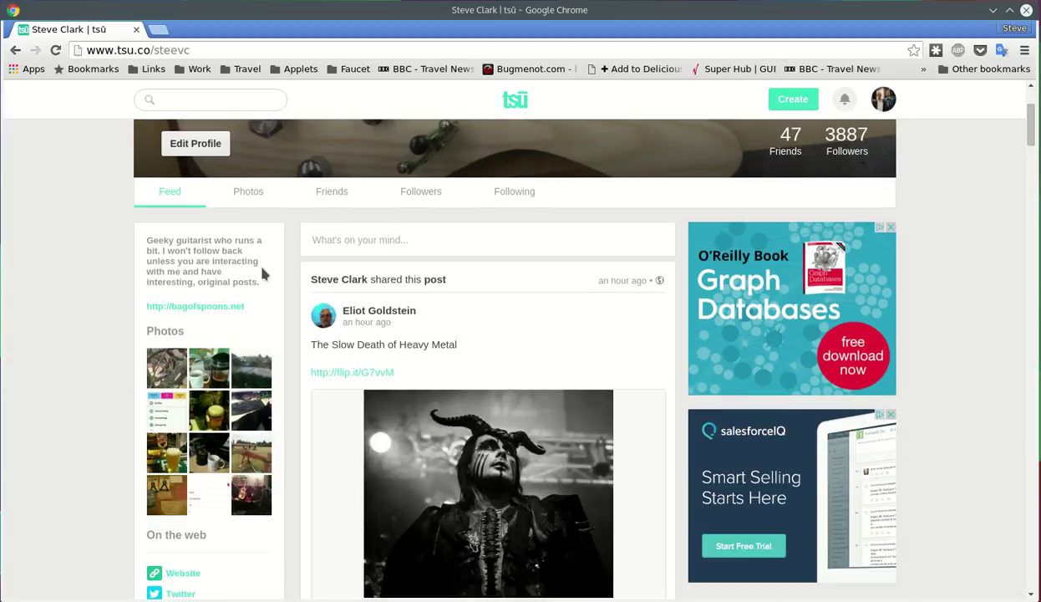
pyautogui.scroll(-3, 71, 326)
pyautogui.scroll(-2, 71, 327)
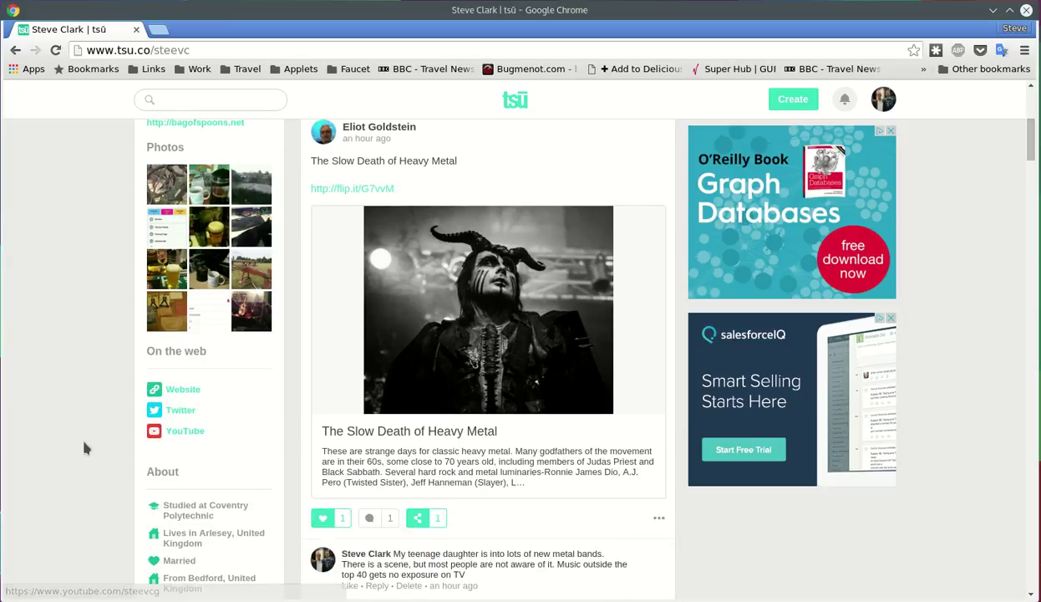
pyautogui.scroll(-4, 83, 425)
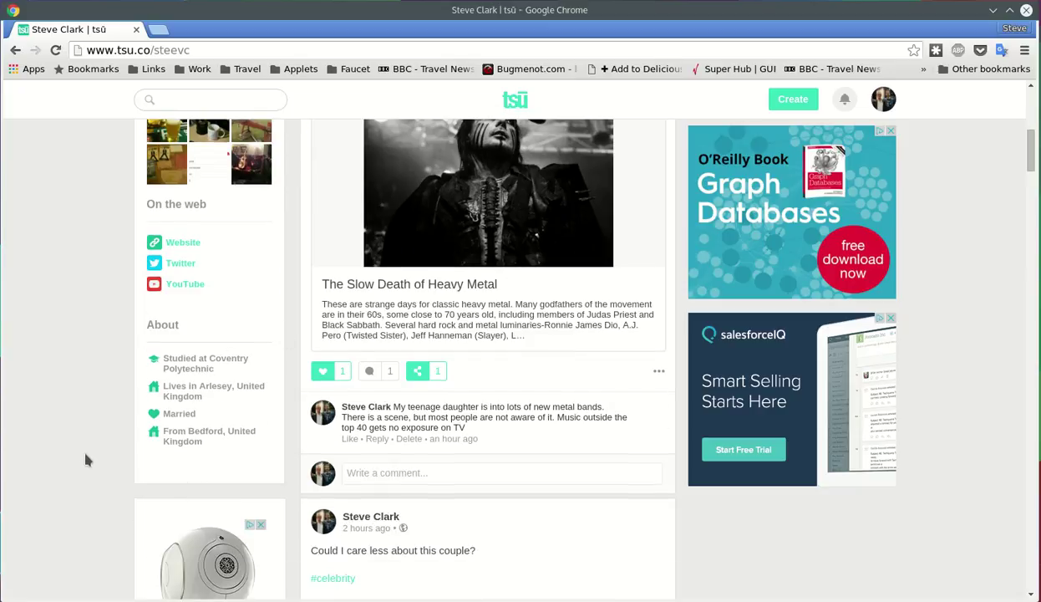
pyautogui.scroll(8, 81, 447)
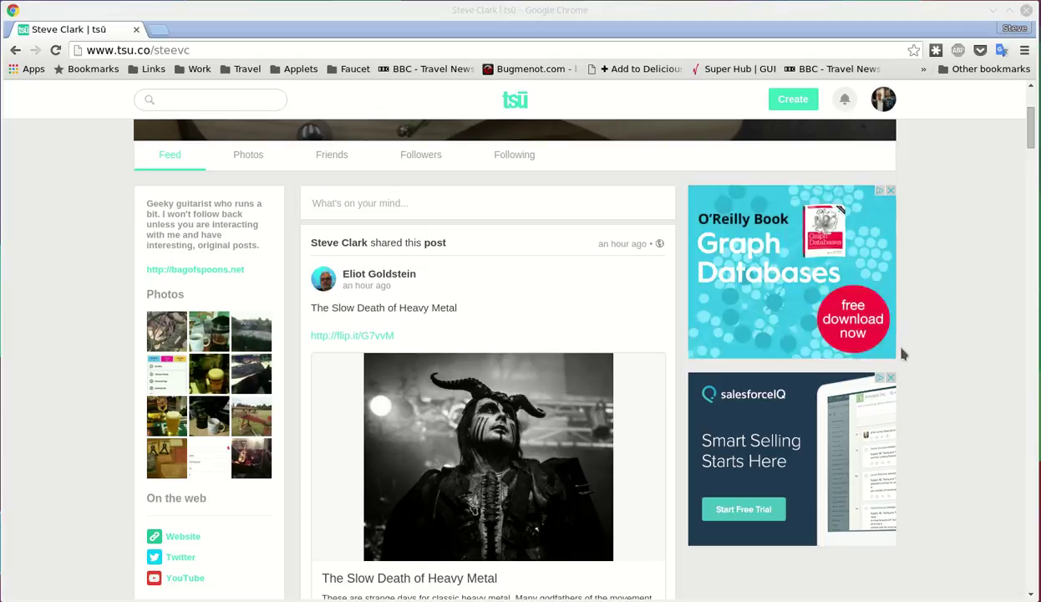
pyautogui.scroll(3, 911, 335)
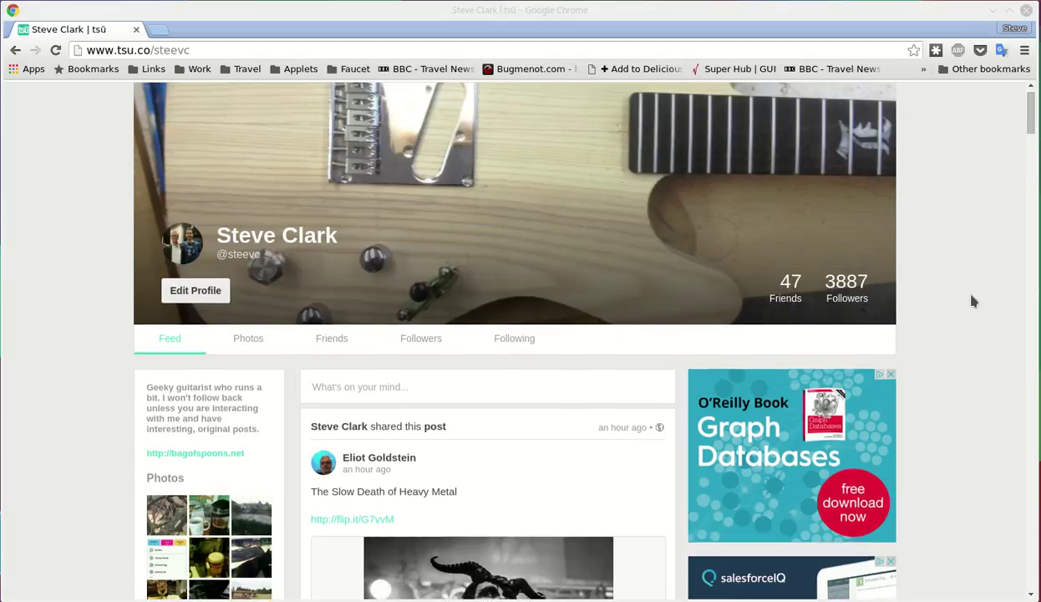
pyautogui.click(891, 374)
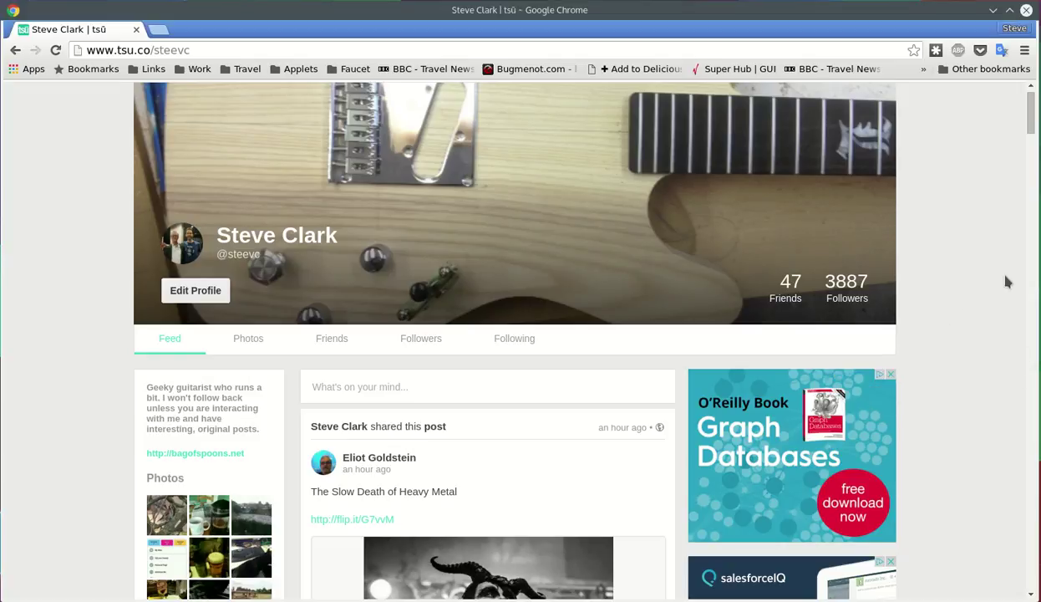
pyautogui.scroll(1, 1026, 284)
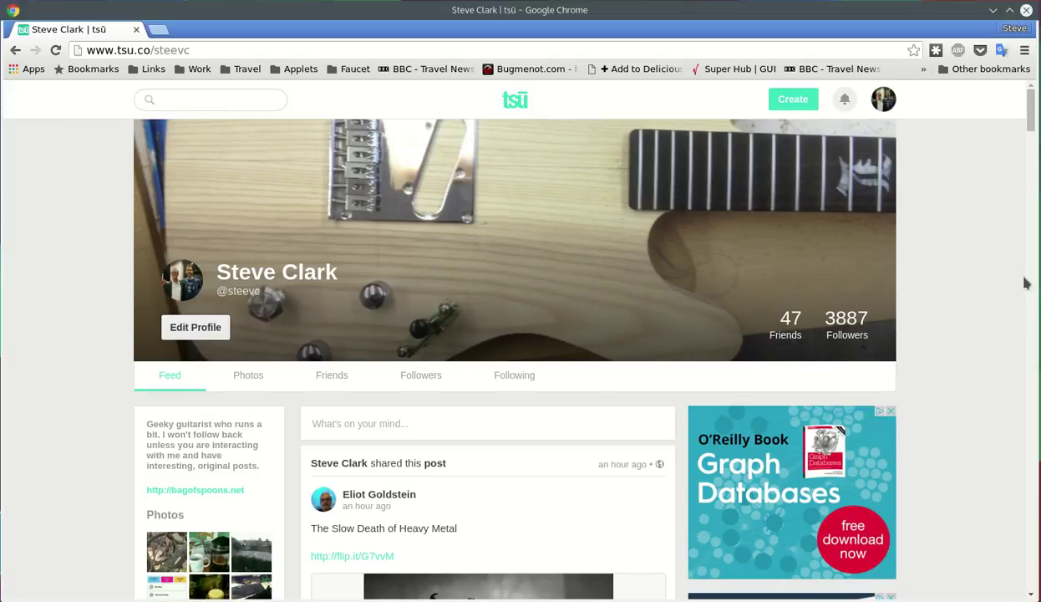
# - Browse the My Network activity and view the post "A sleeper can only sleep so long", closing it when done
pyautogui.click(513, 102)
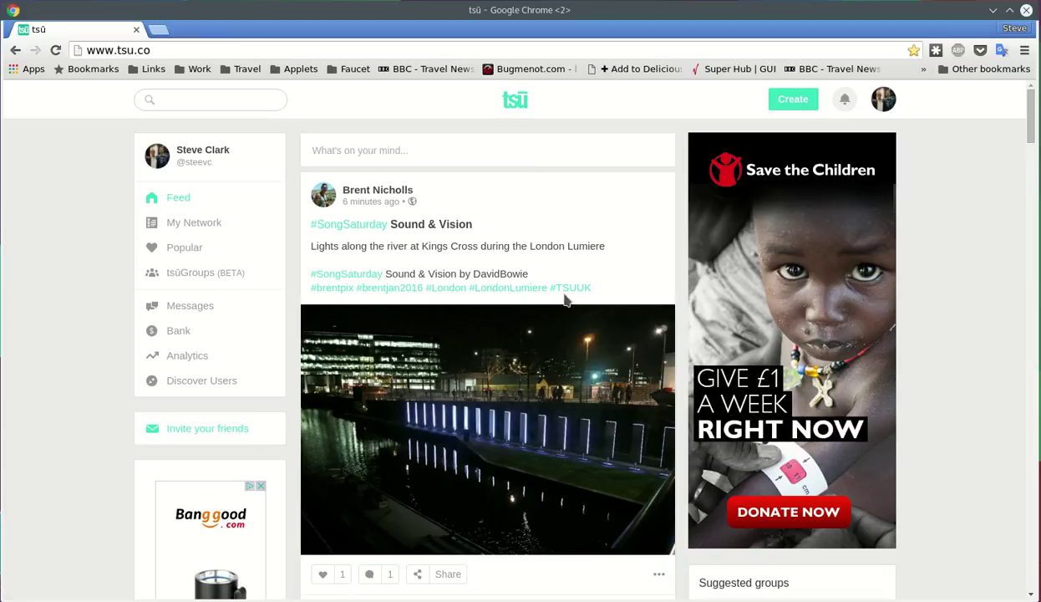
pyautogui.click(199, 227)
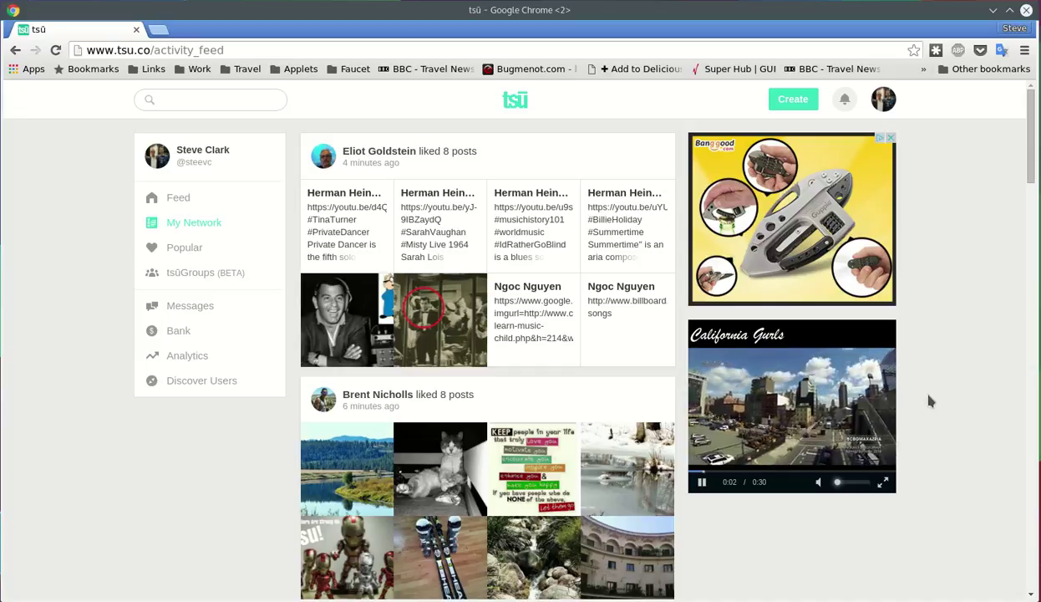
pyautogui.scroll(-4, 925, 405)
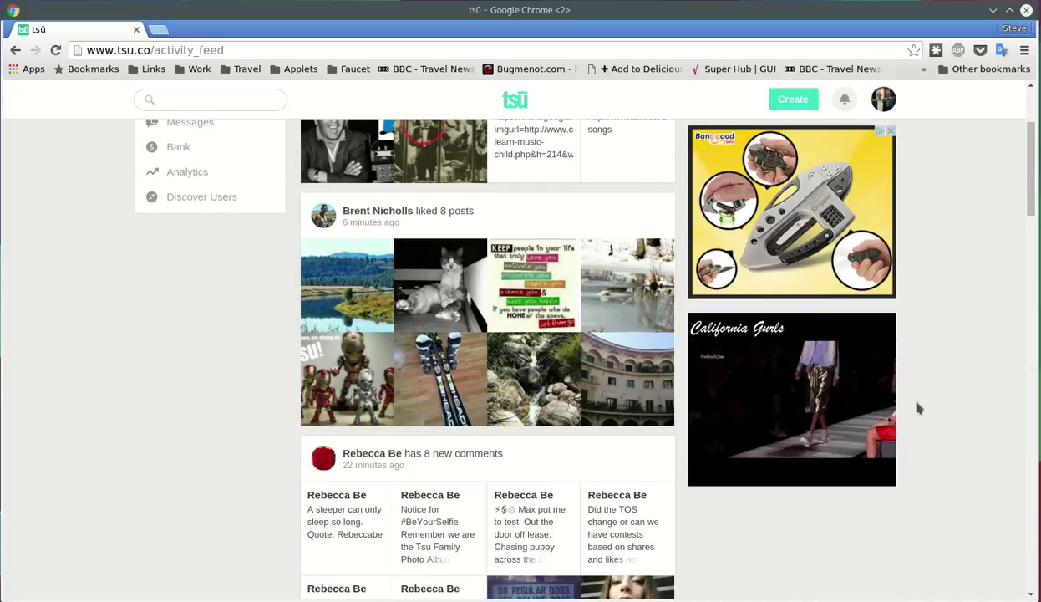
pyautogui.scroll(-5, 256, 425)
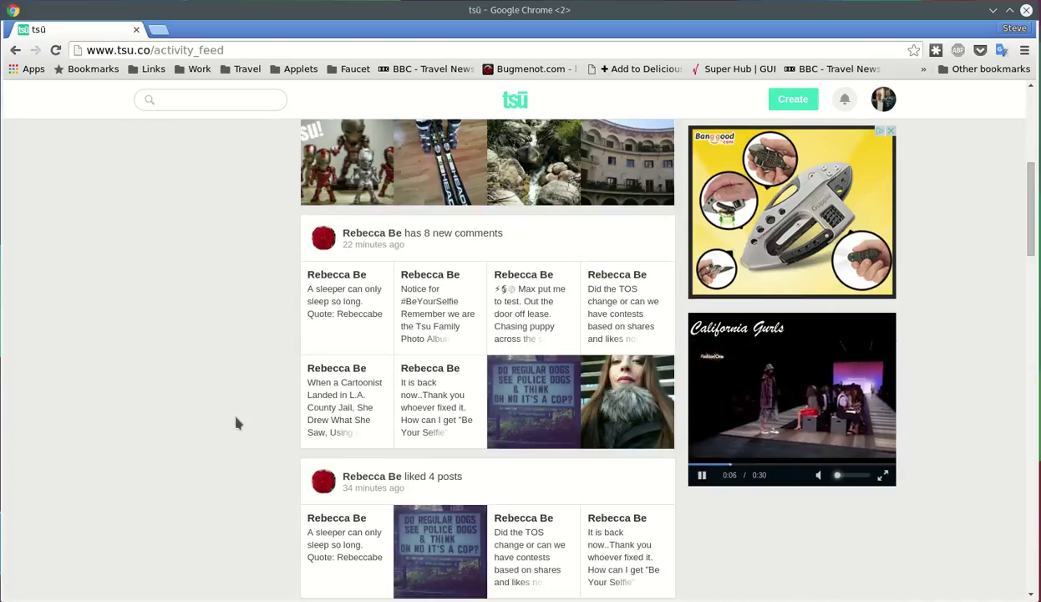
pyautogui.click(358, 326)
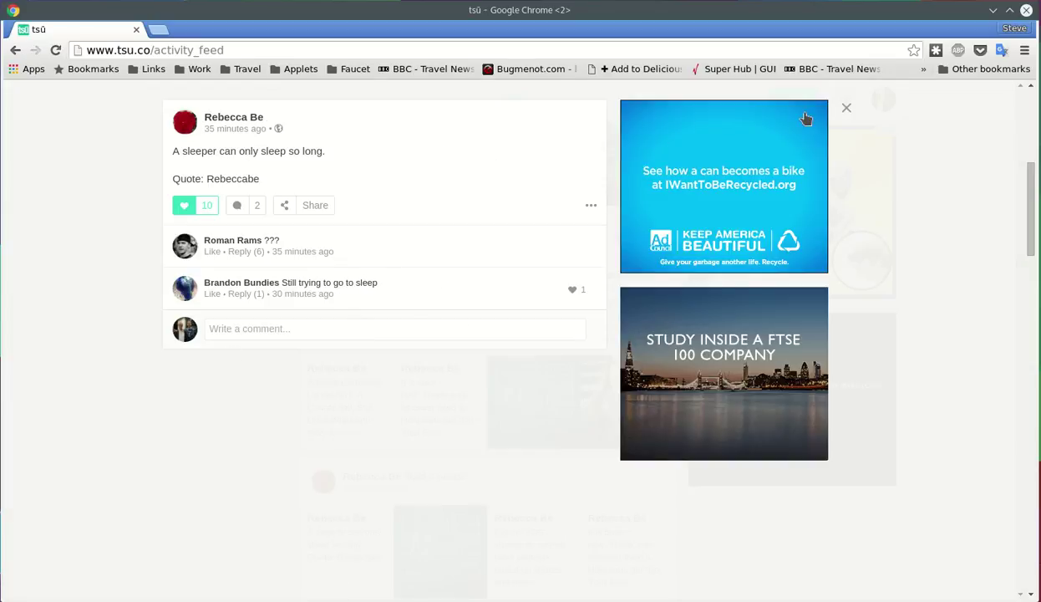
pyautogui.click(847, 112)
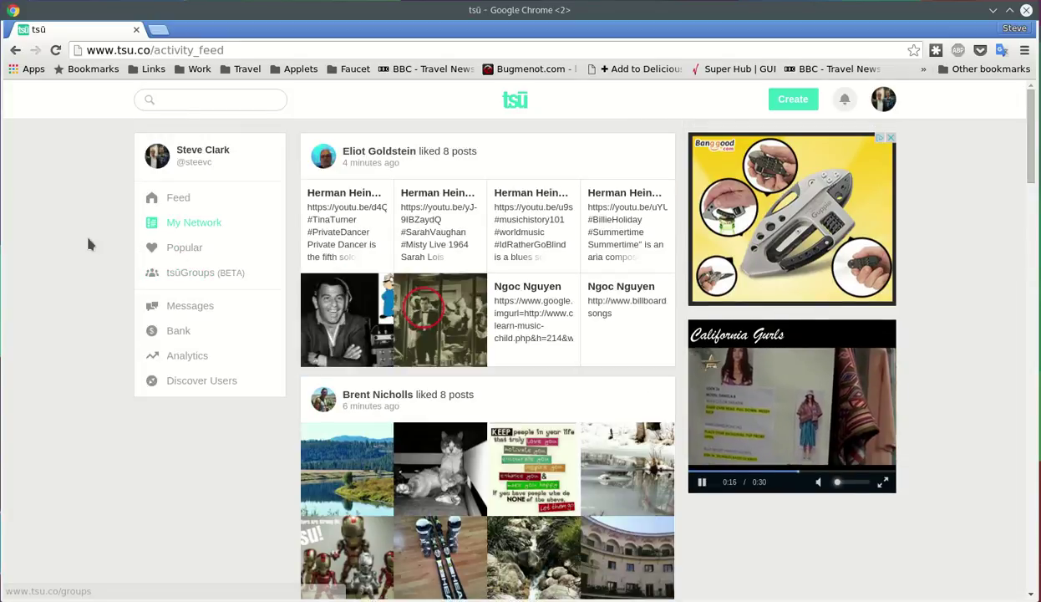
# - View the Popular posts and browse the My Groups list in tsūGroups
pyautogui.click(96, 381)
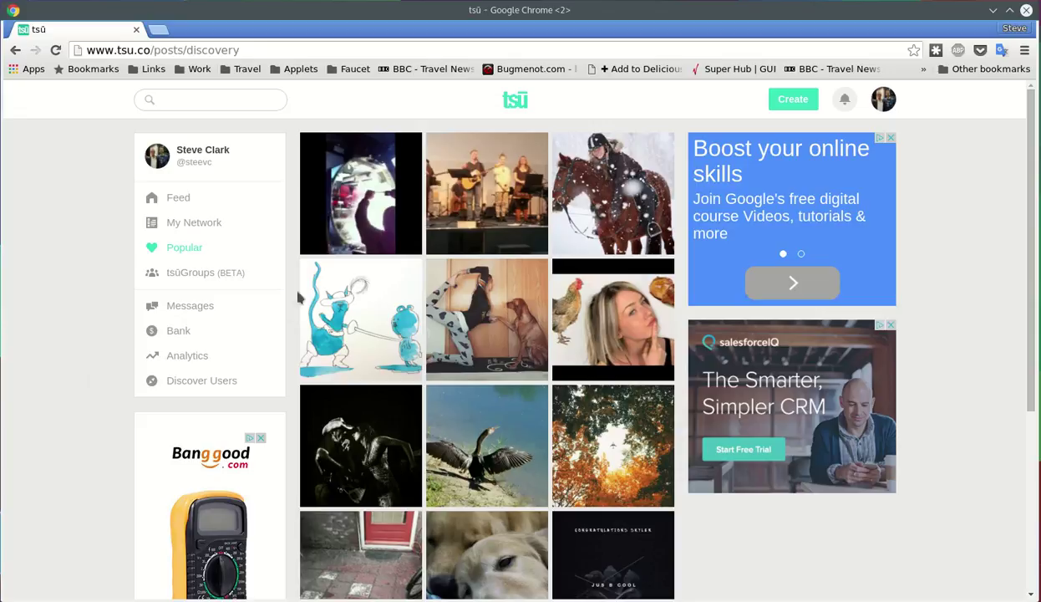
pyautogui.click(190, 273)
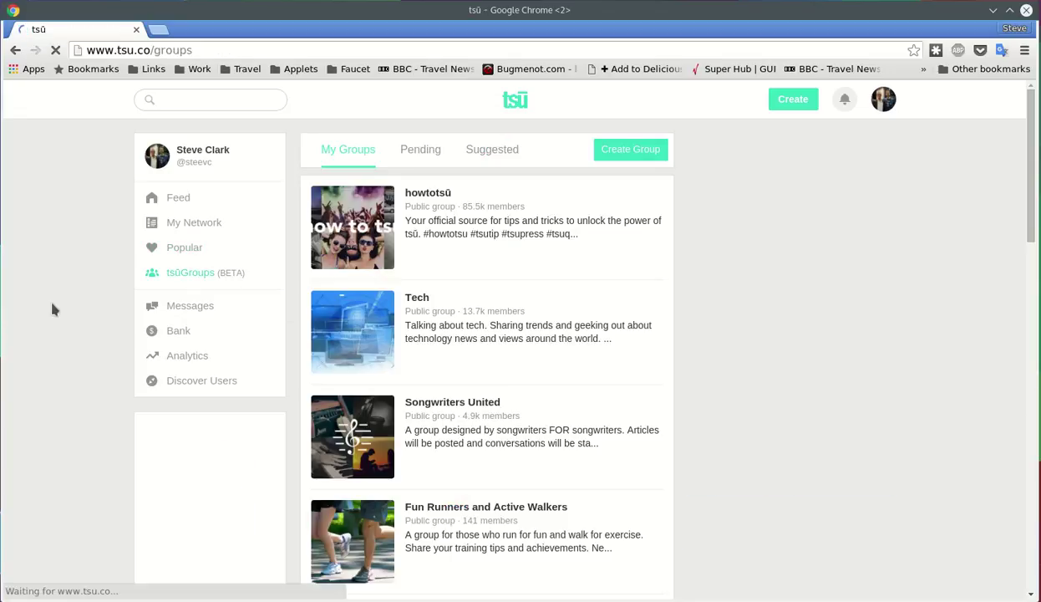
pyautogui.scroll(-2, 52, 309)
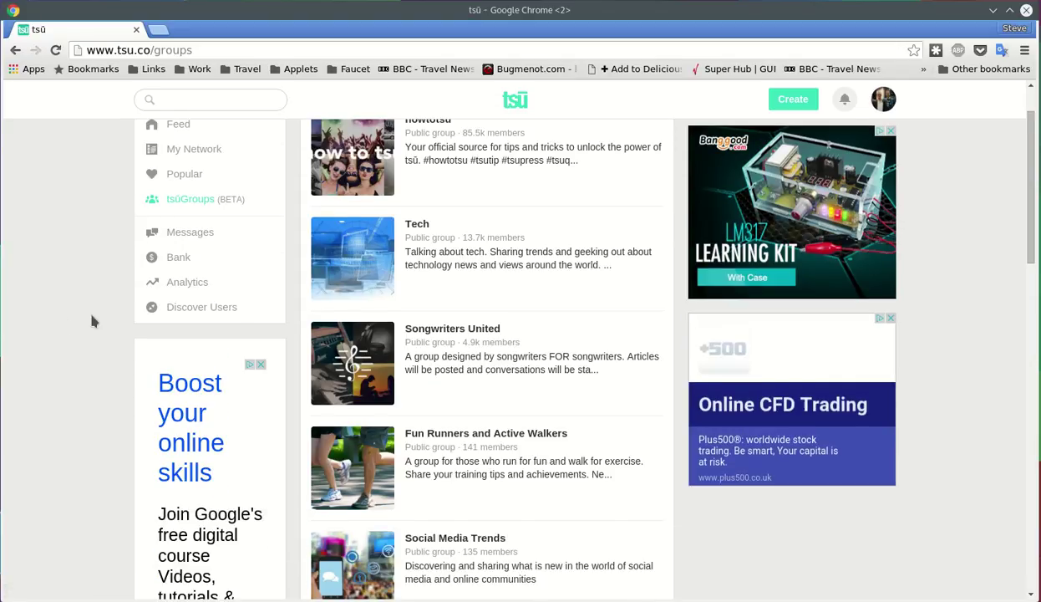
# - Look through the Fun Runners and Active Walkers group page and return to the groups list
pyautogui.click(507, 437)
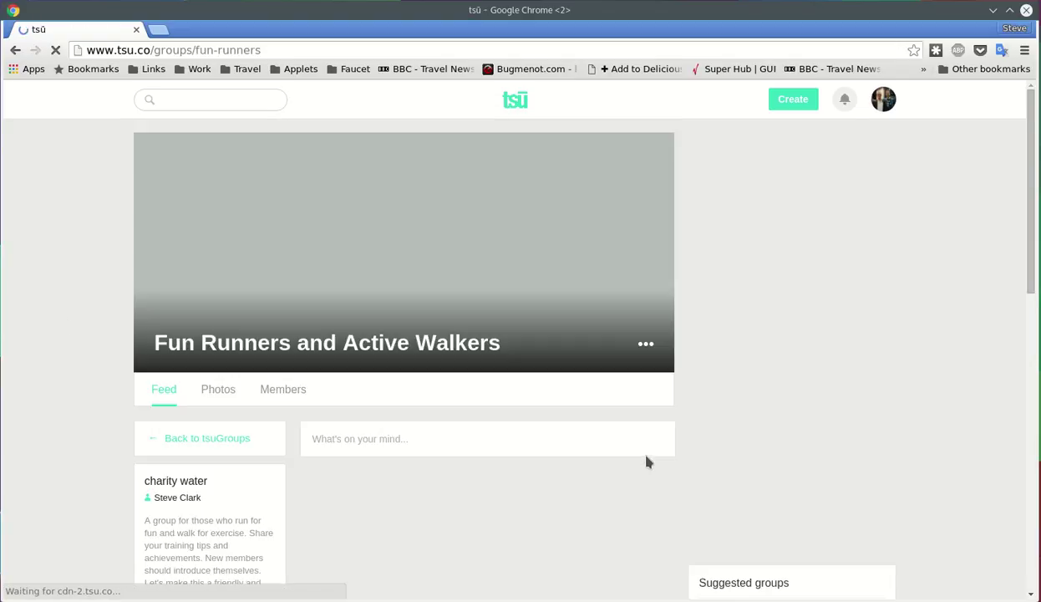
pyautogui.scroll(-7, 86, 385)
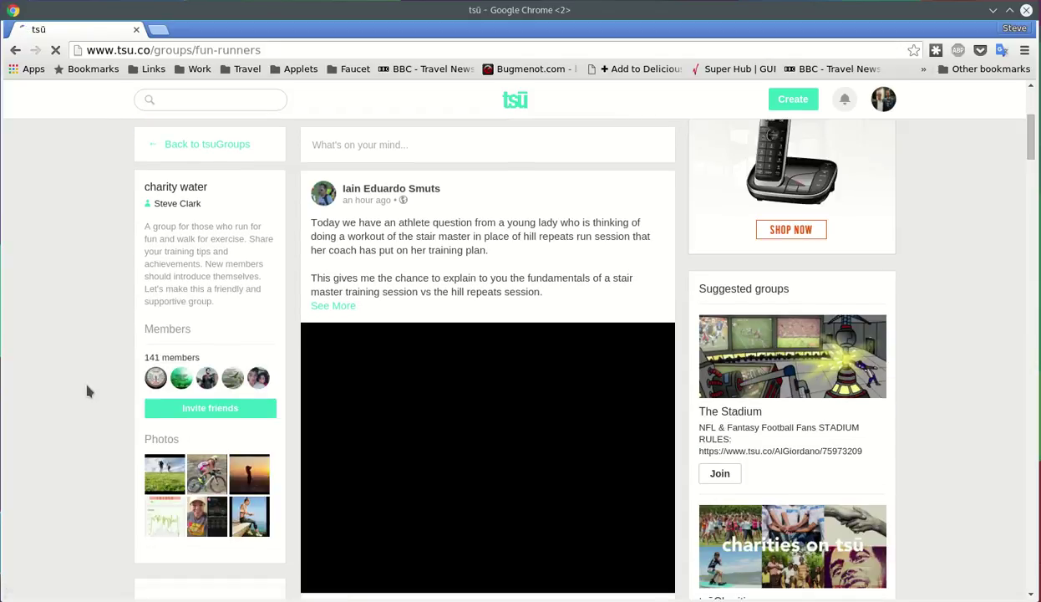
pyautogui.scroll(-5, 87, 391)
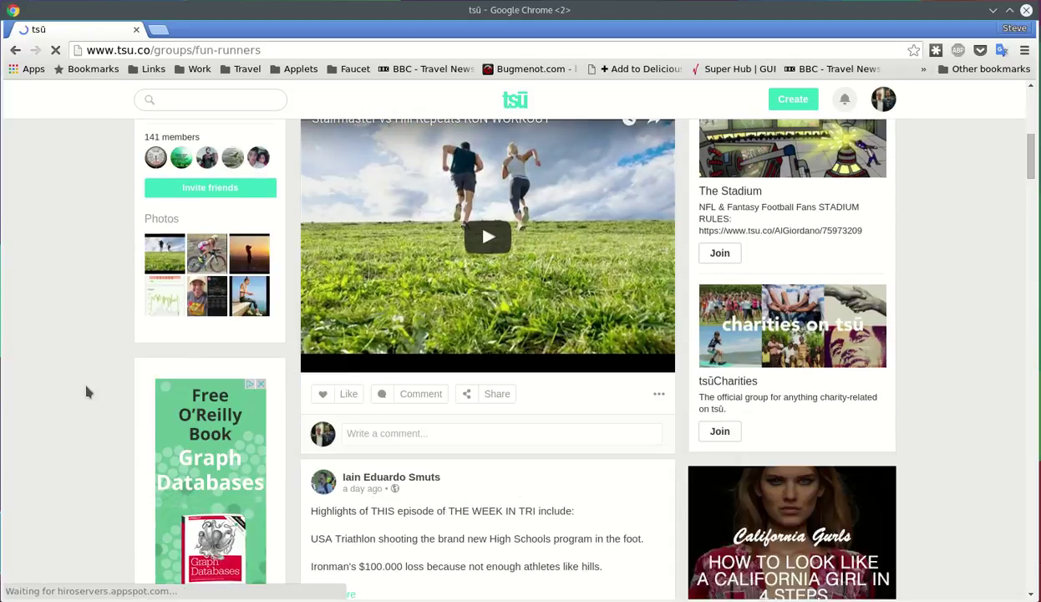
pyautogui.scroll(6, 86, 392)
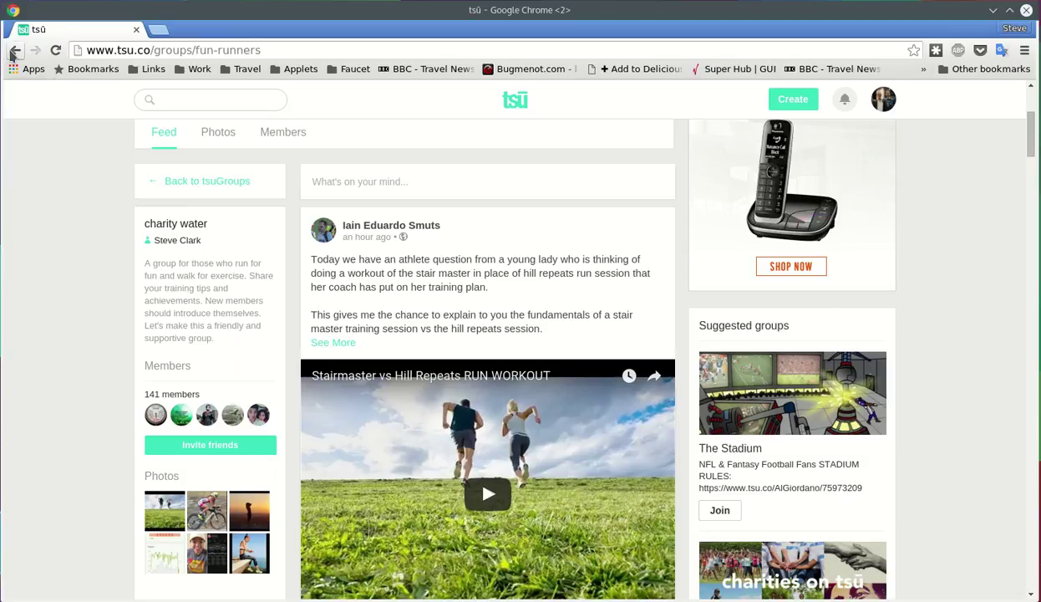
pyautogui.click(14, 51)
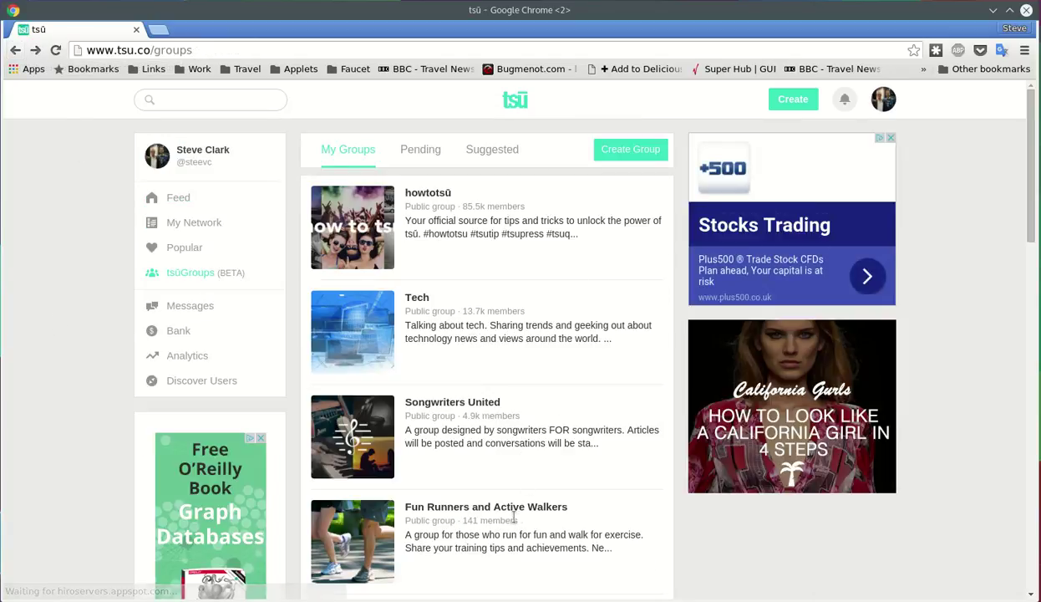
# - Review the Basic Info and Visibility options for creating a new tsūGroup, and close the form without creating one
pyautogui.click(631, 152)
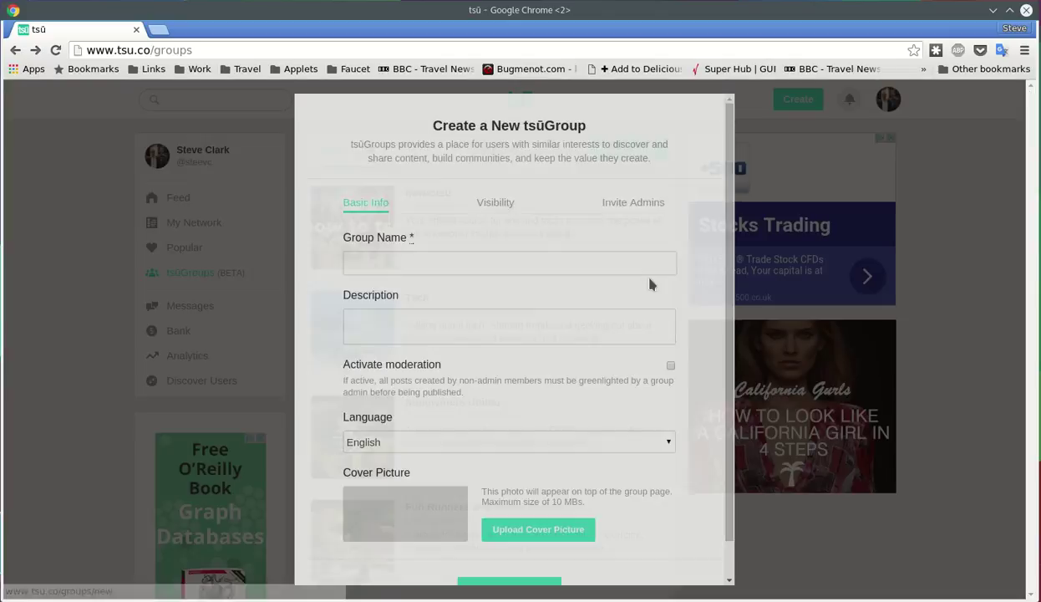
pyautogui.click(494, 205)
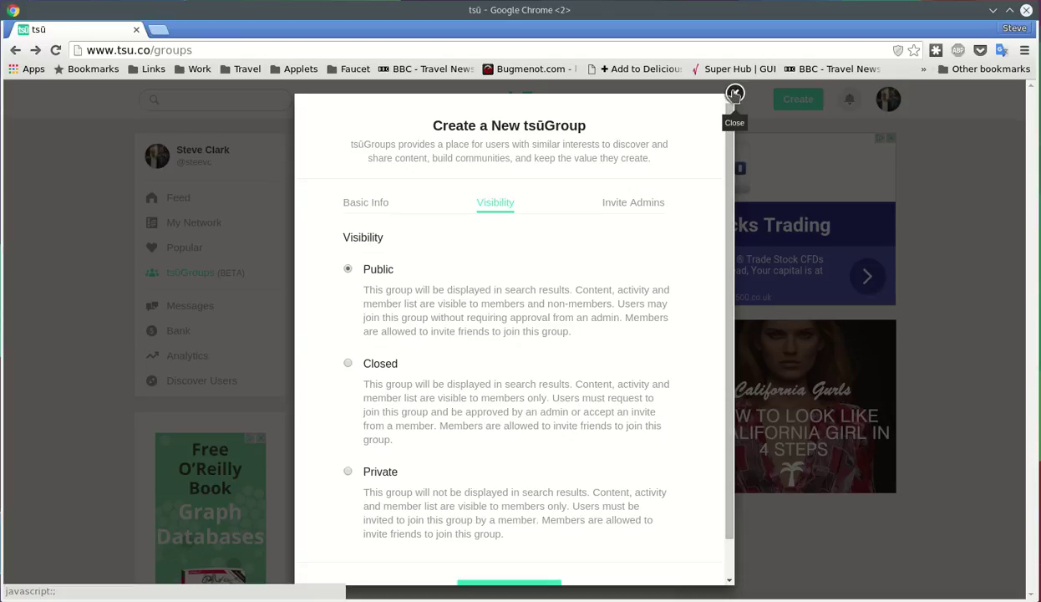
pyautogui.click(735, 93)
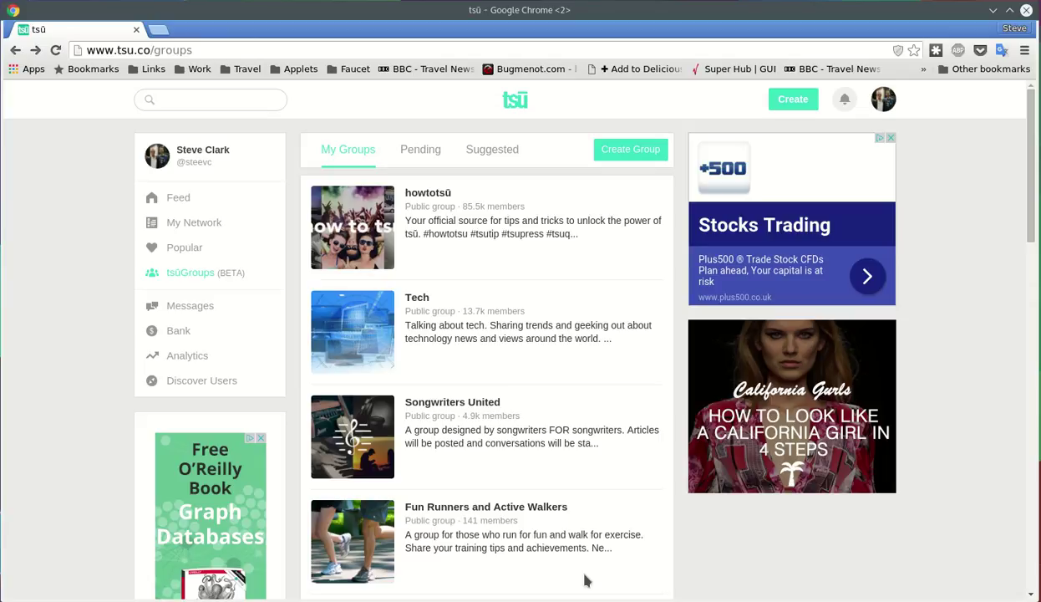
# - View the Messages page, and review the Bank page's royalties chart and Recent History of credits and debits
pyautogui.click(178, 310)
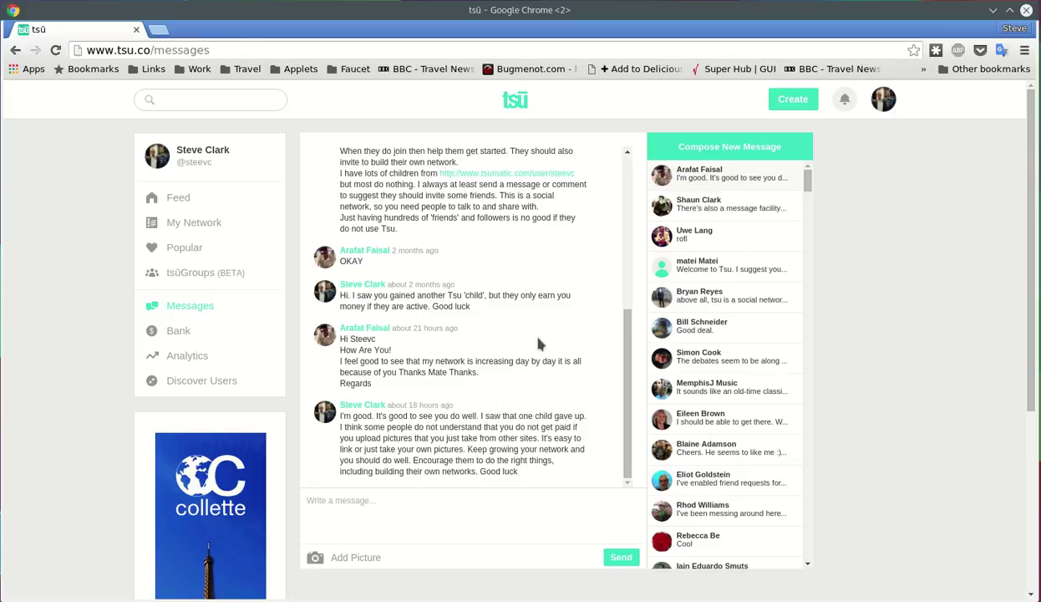
pyautogui.click(174, 331)
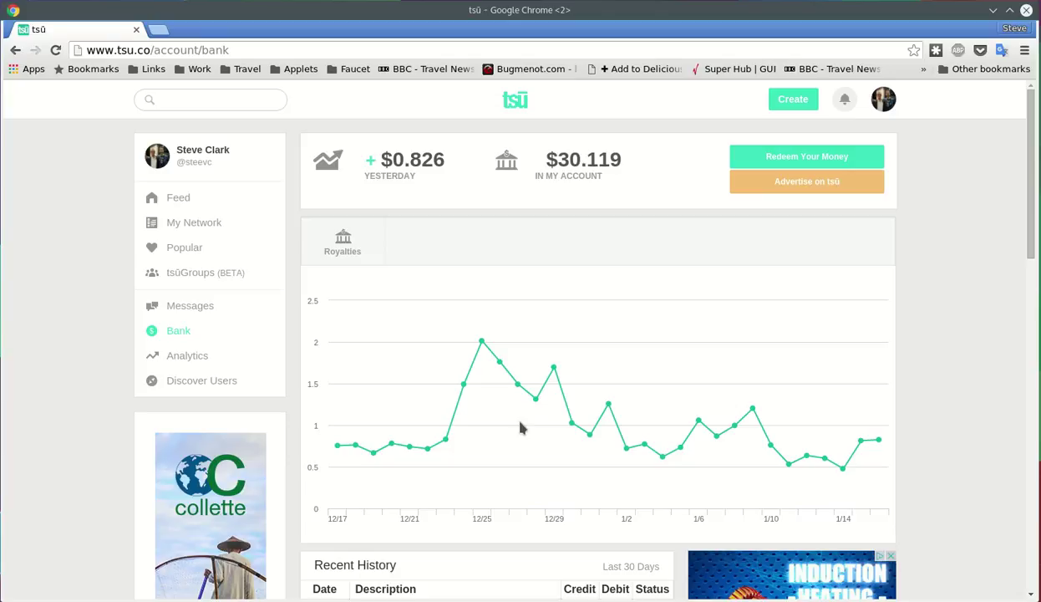
pyautogui.moveTo(888, 463)
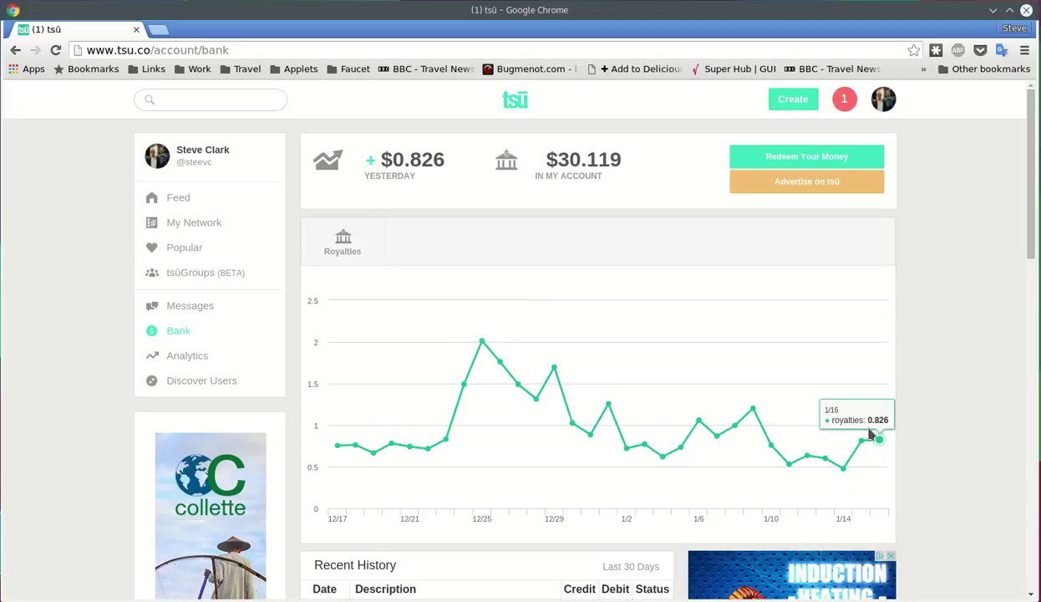
pyautogui.scroll(-5, 585, 418)
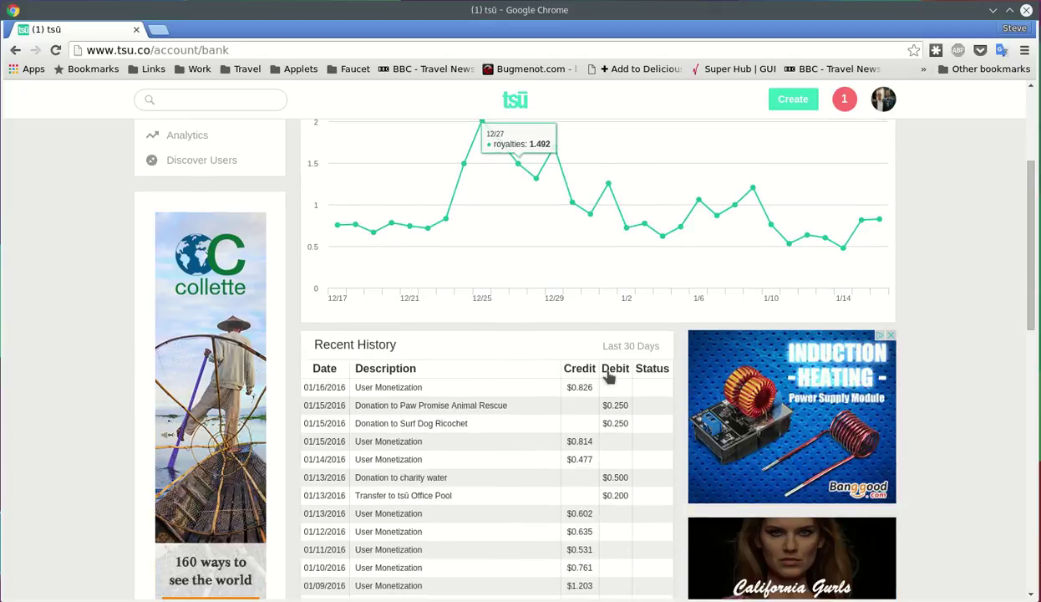
pyautogui.scroll(-4, 608, 390)
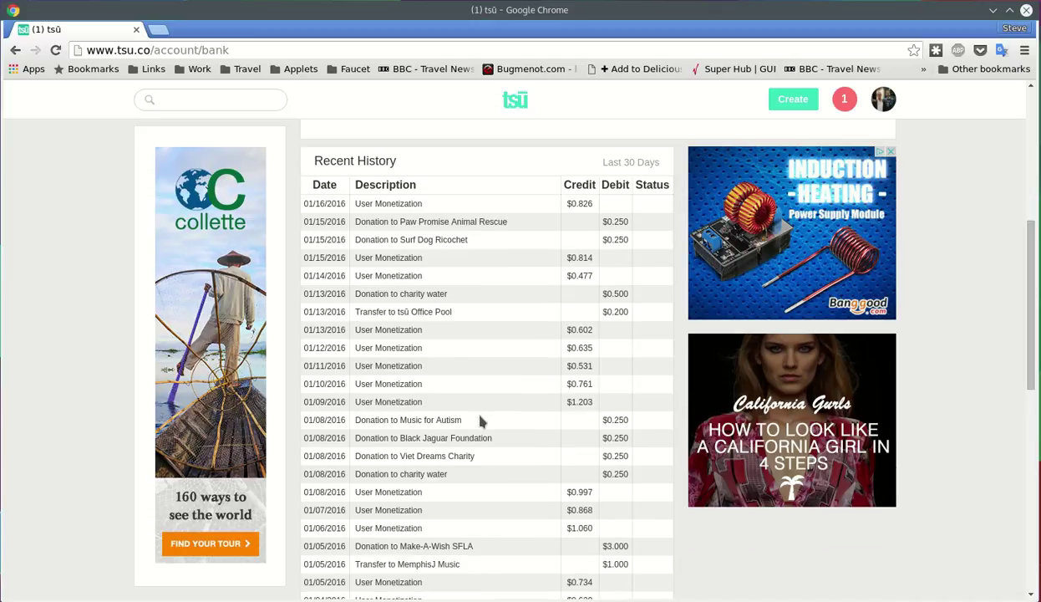
# - Review the Analytics page, covering the views chart, the Posts Monthly View list and the likes chart
pyautogui.scroll(5, 481, 422)
pyautogui.click(189, 357)
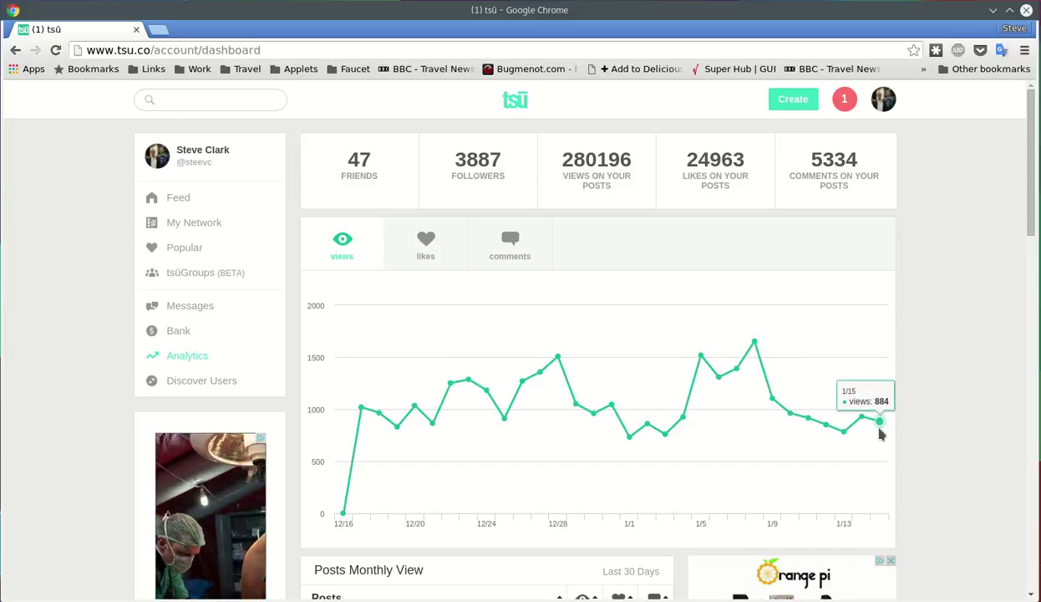
pyautogui.scroll(-5, 741, 453)
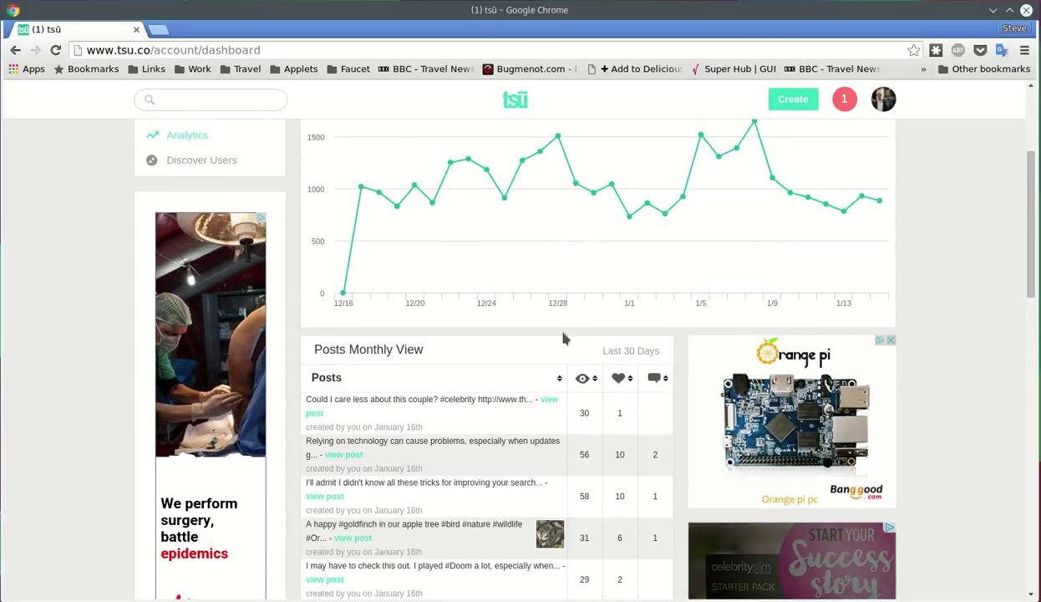
pyautogui.scroll(-4, 453, 426)
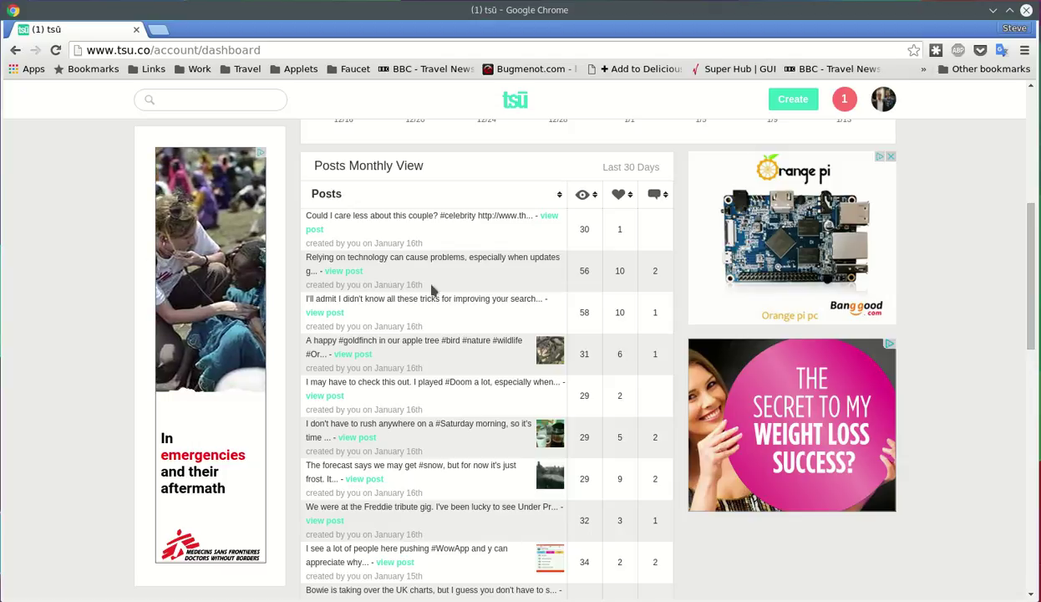
pyautogui.scroll(5, 426, 275)
pyautogui.click(427, 216)
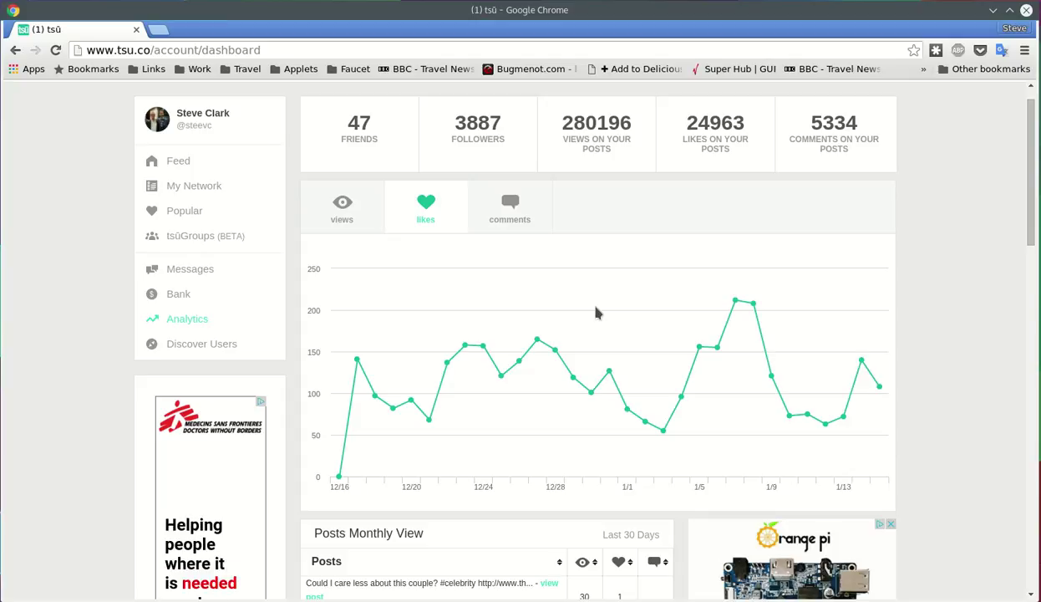
# - Browse the suggested accounts in Discover Users down to the end of the loaded list
pyautogui.click(187, 348)
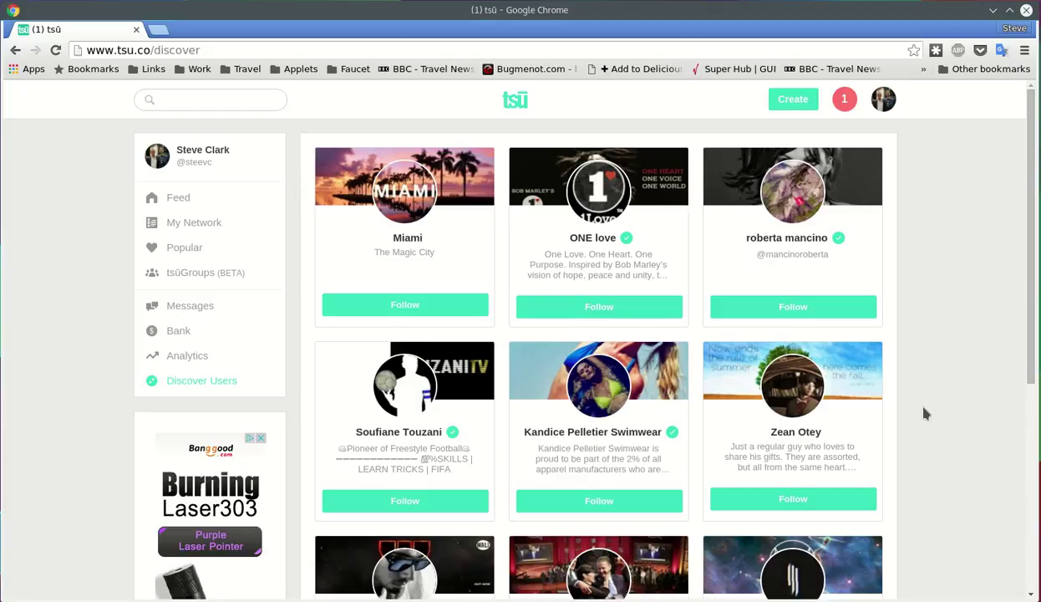
pyautogui.scroll(-8, 925, 412)
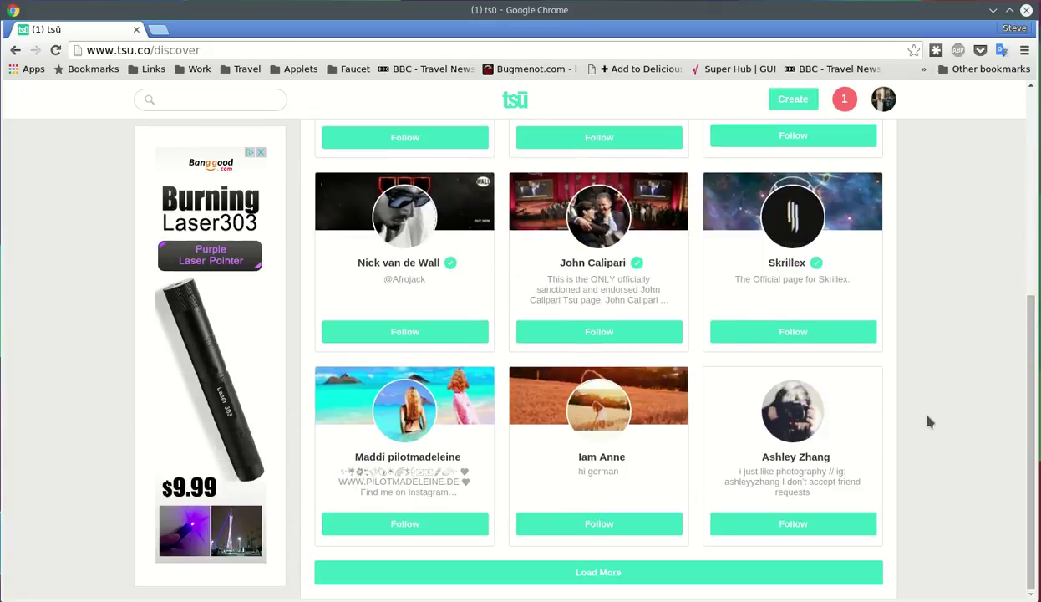
pyautogui.scroll(8, 929, 421)
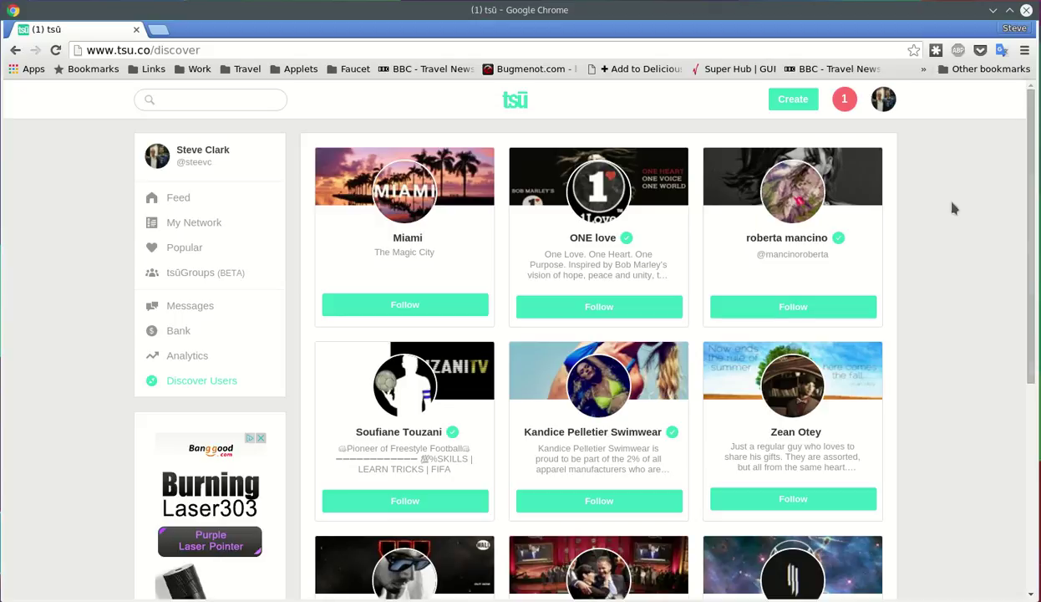
# - Like the comment mentioning you on "The Slow Death of Heavy Metal" from the latest notification, and review the notifications overview
pyautogui.click(846, 100)
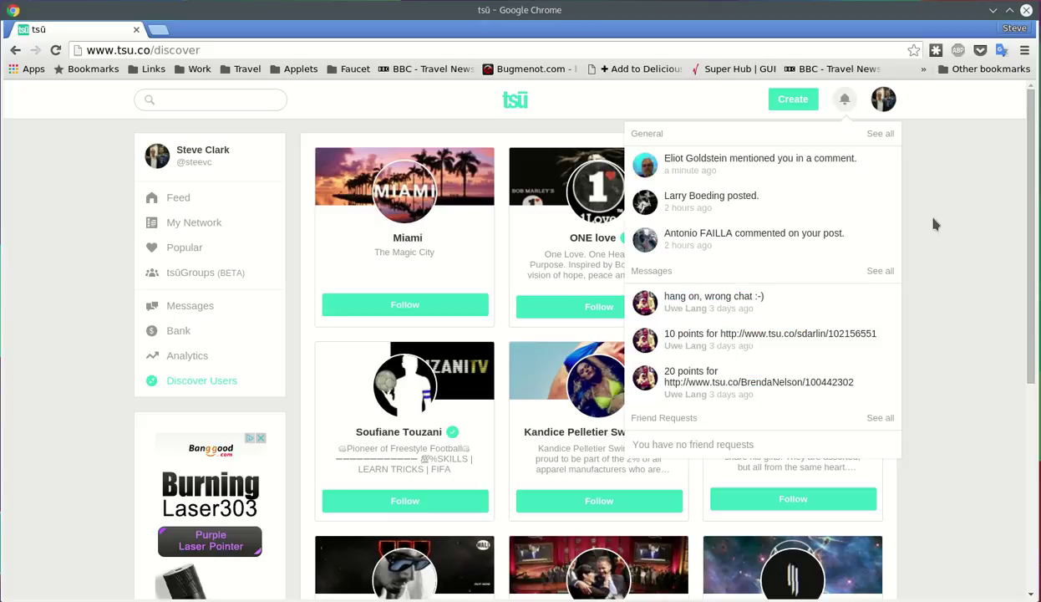
pyautogui.click(815, 167)
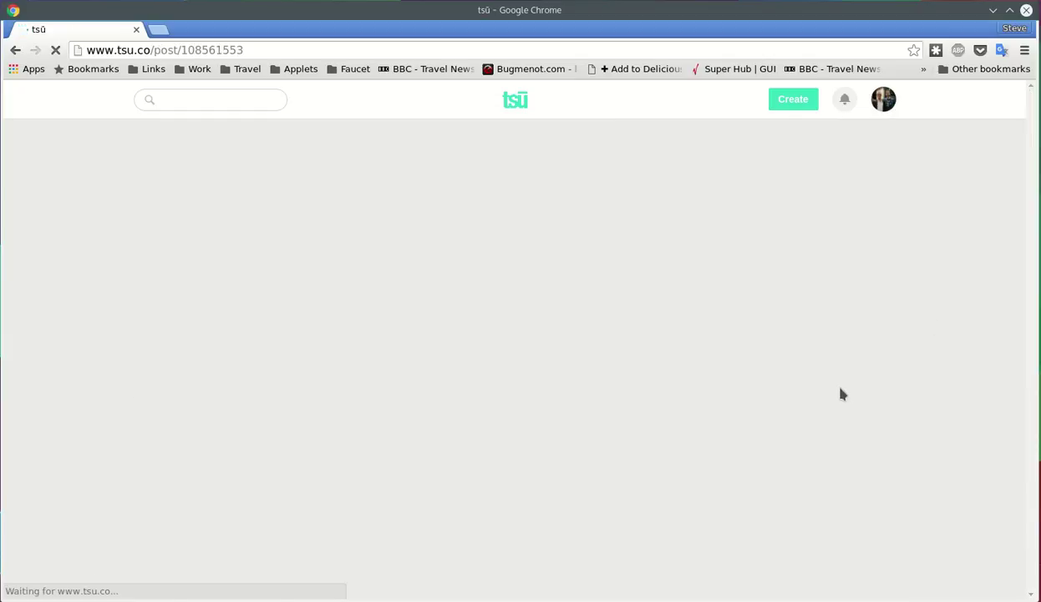
pyautogui.scroll(-2, 581, 452)
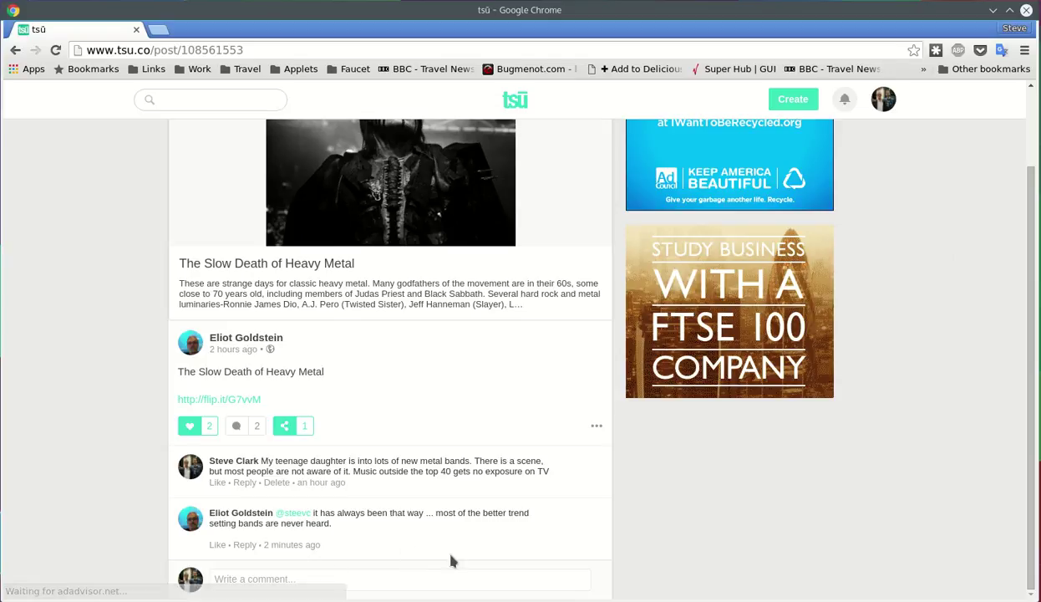
pyautogui.click(216, 545)
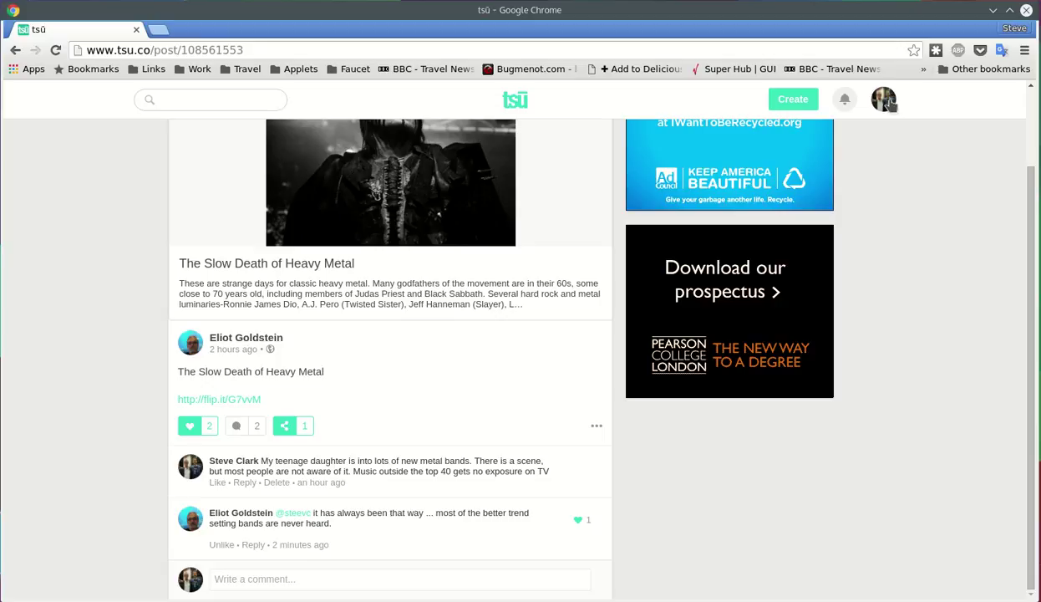
pyautogui.click(844, 100)
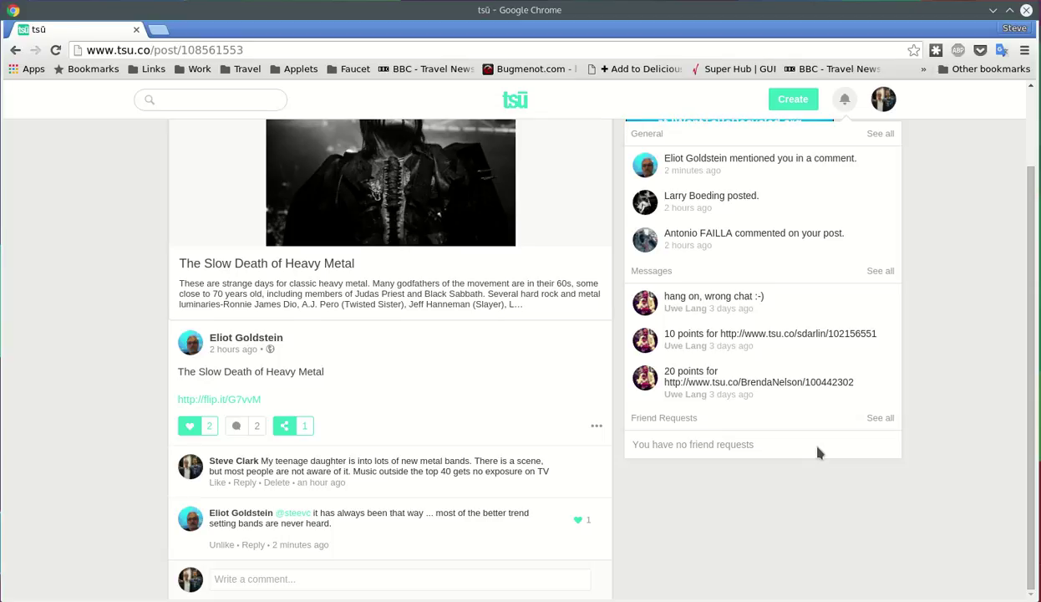
pyautogui.click(955, 295)
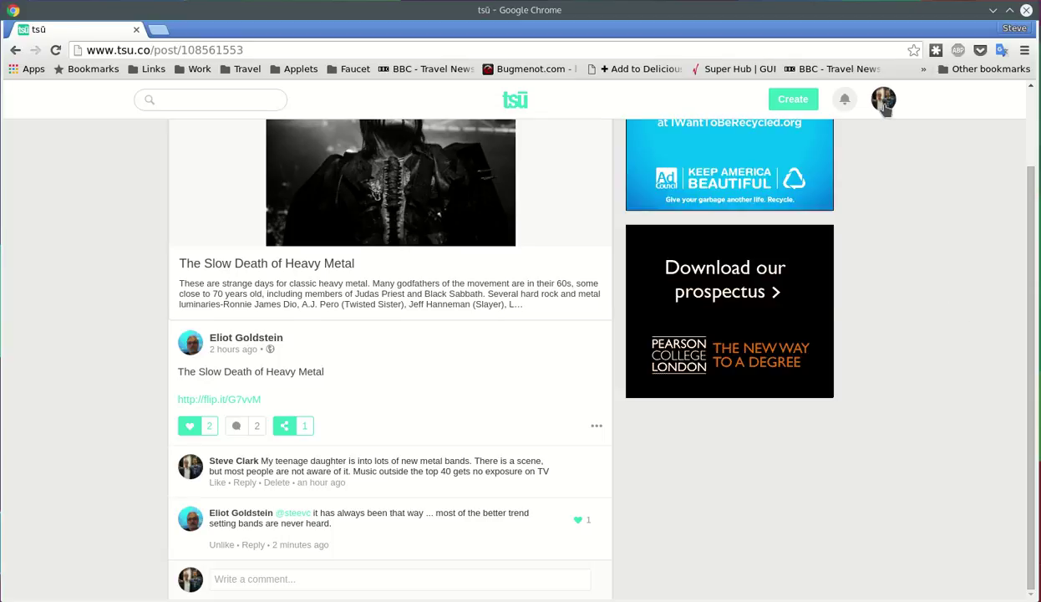
# - Open the account settings and review the General page, including the Hide Birthday option
pyautogui.click(884, 105)
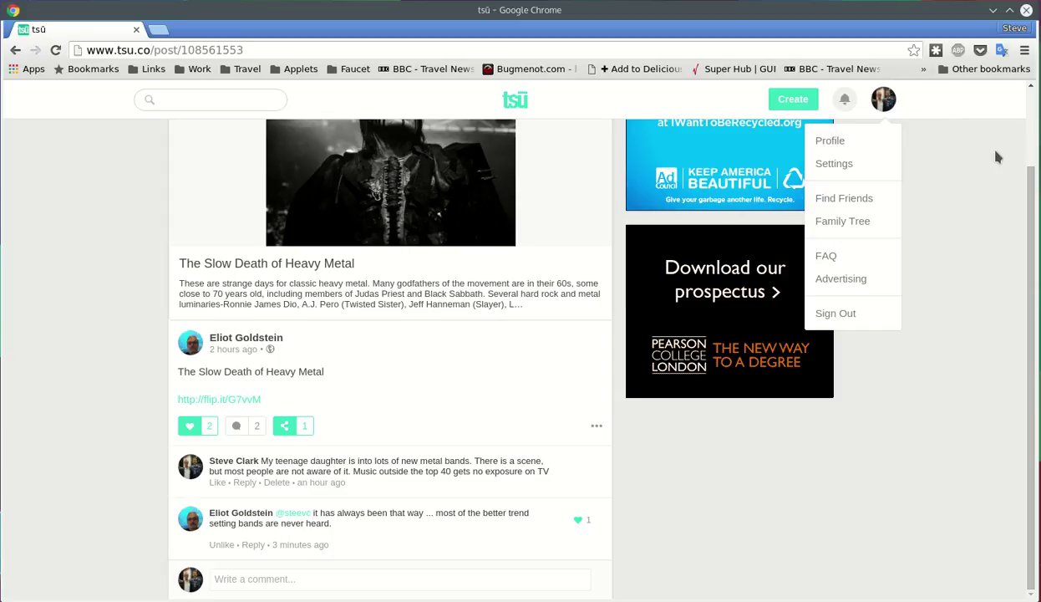
pyautogui.click(839, 164)
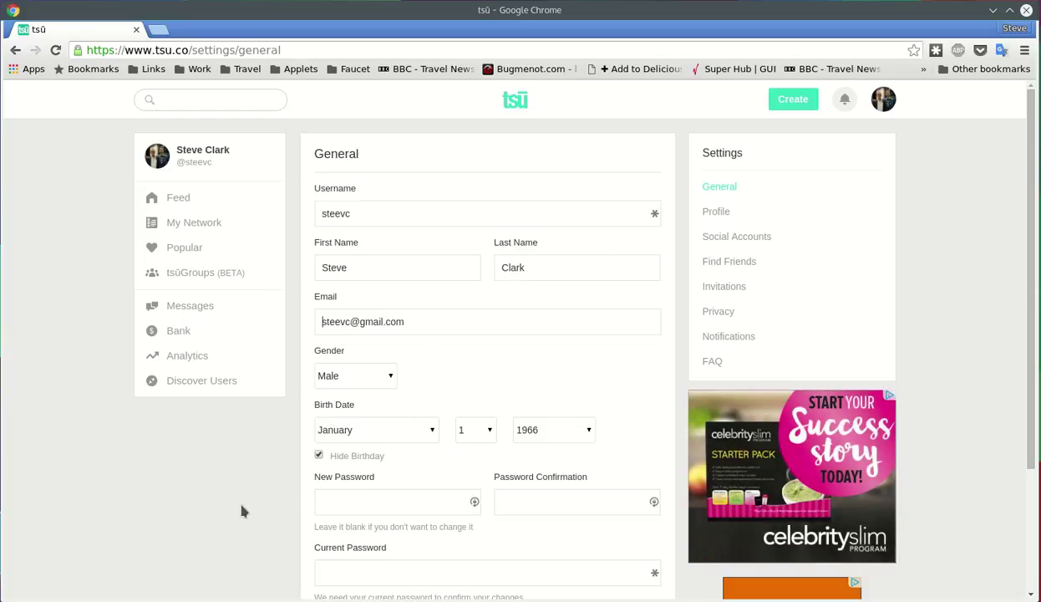
pyautogui.click(319, 456)
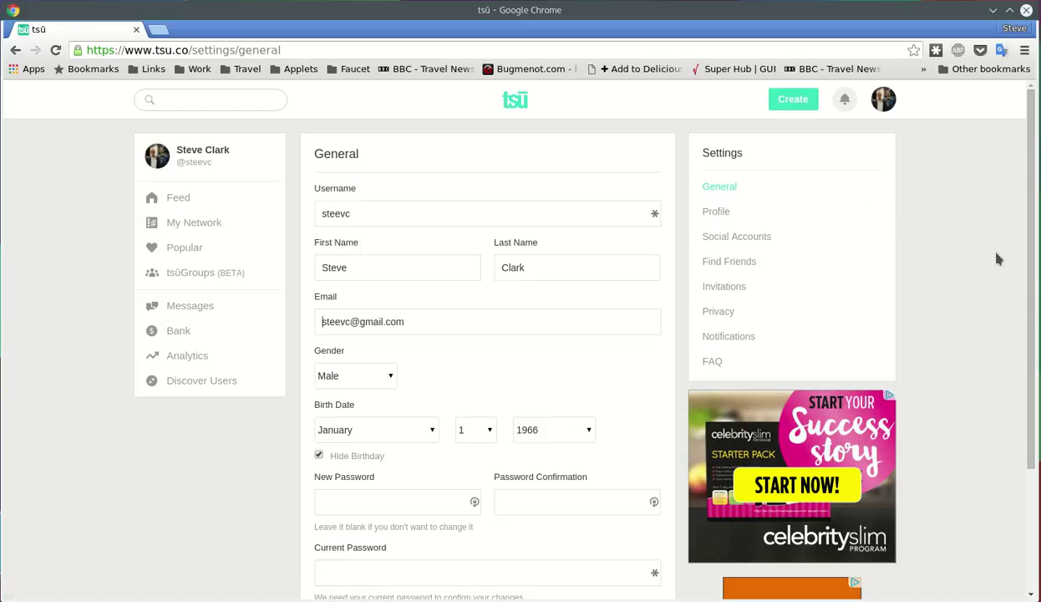
# - Review the Profile Information settings, from the profile and cover pictures down to the bio, location and social account fields
pyautogui.click(716, 214)
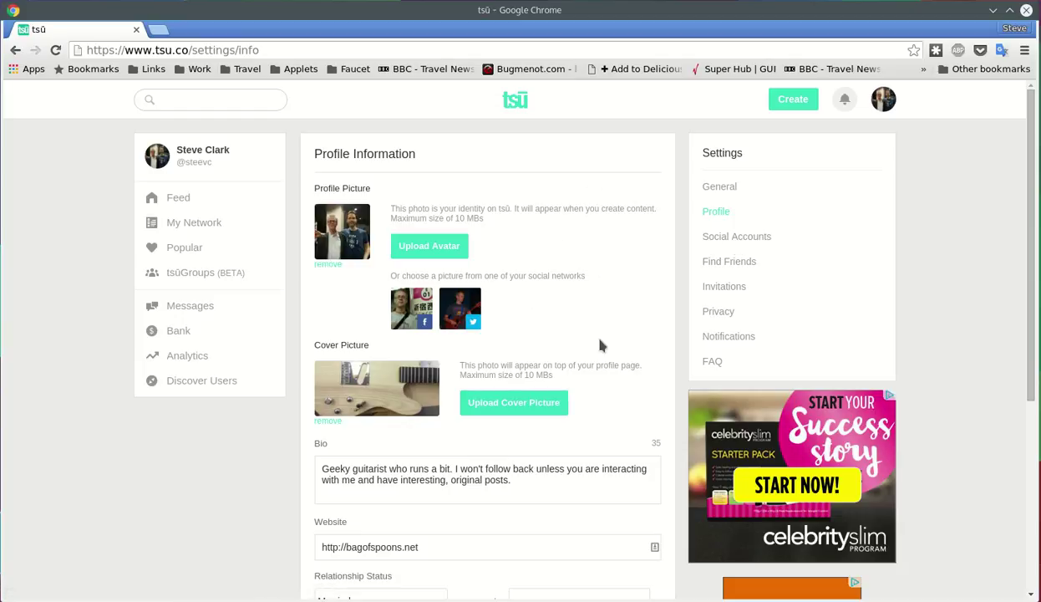
pyautogui.scroll(-5, 599, 347)
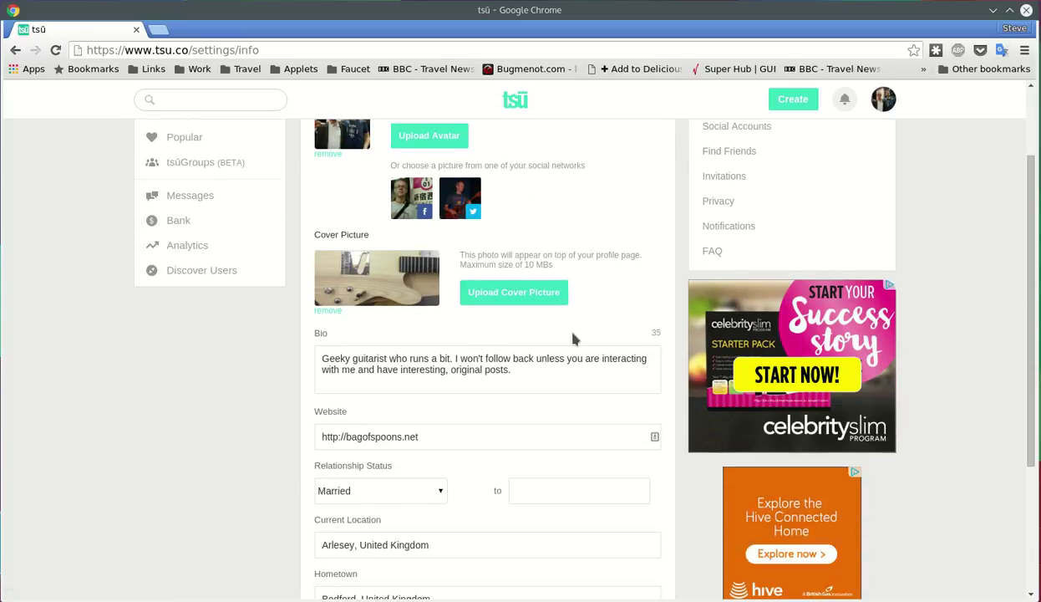
pyautogui.scroll(-2, 222, 400)
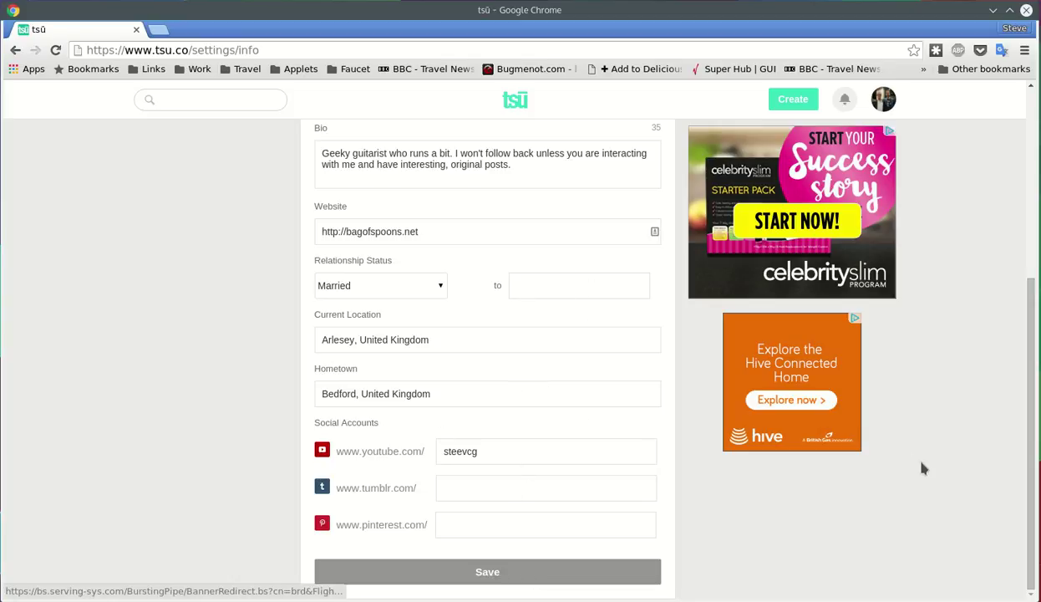
pyautogui.scroll(3, 909, 482)
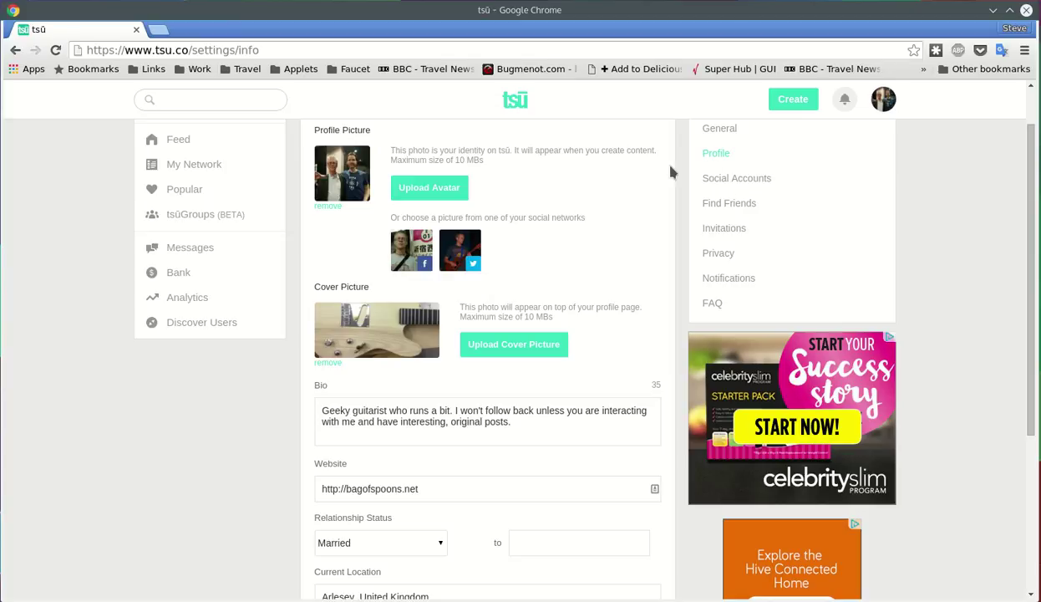
# - Review the Social Accounts settings for connecting Twitter, Facebook and Instagram
pyautogui.click(747, 185)
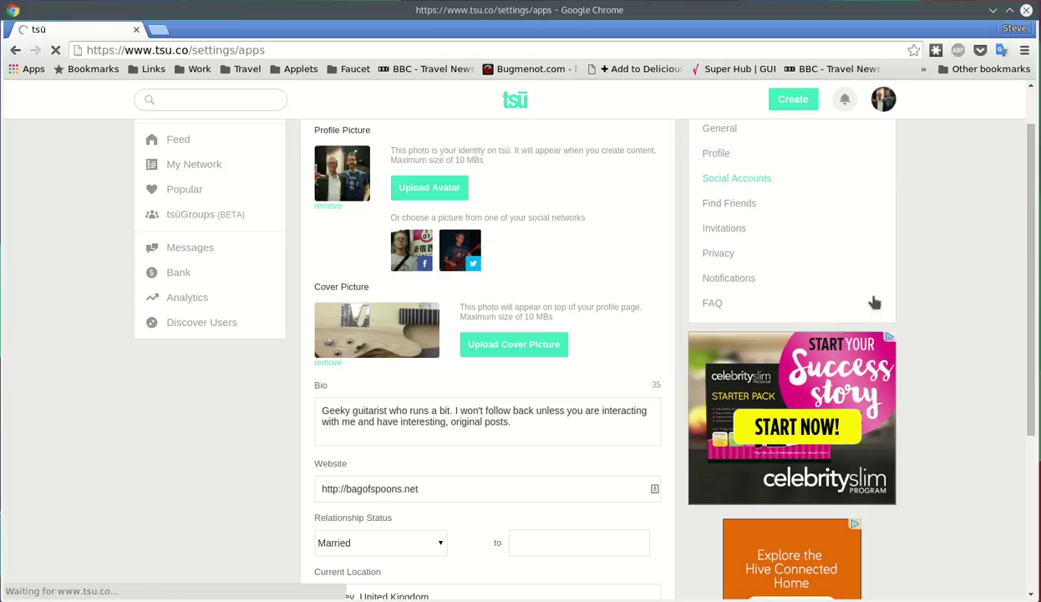
pyautogui.scroll(-3, 913, 332)
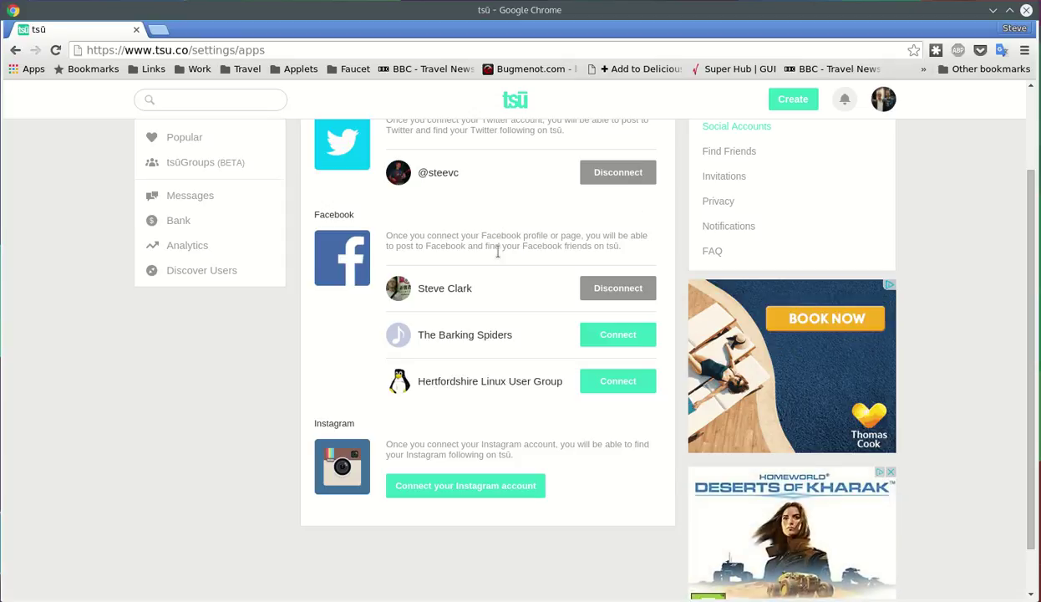
pyautogui.scroll(1, 494, 287)
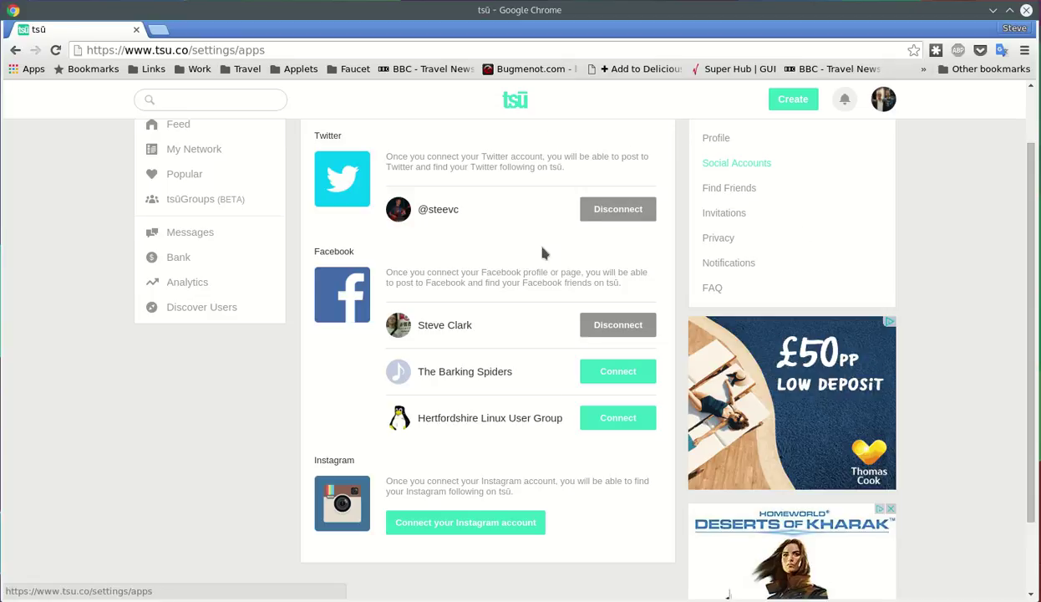
# - View the Find Friends suggestions and the Invitations page, highlighting the share link and the email invitation field
pyautogui.click(727, 188)
pyautogui.scroll(2, 570, 434)
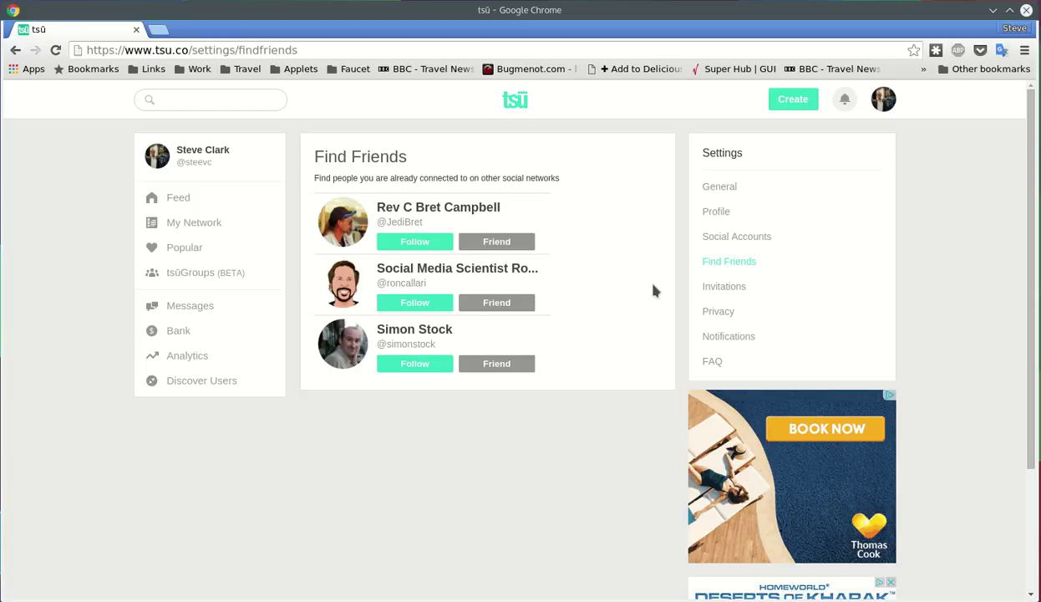
pyautogui.click(724, 286)
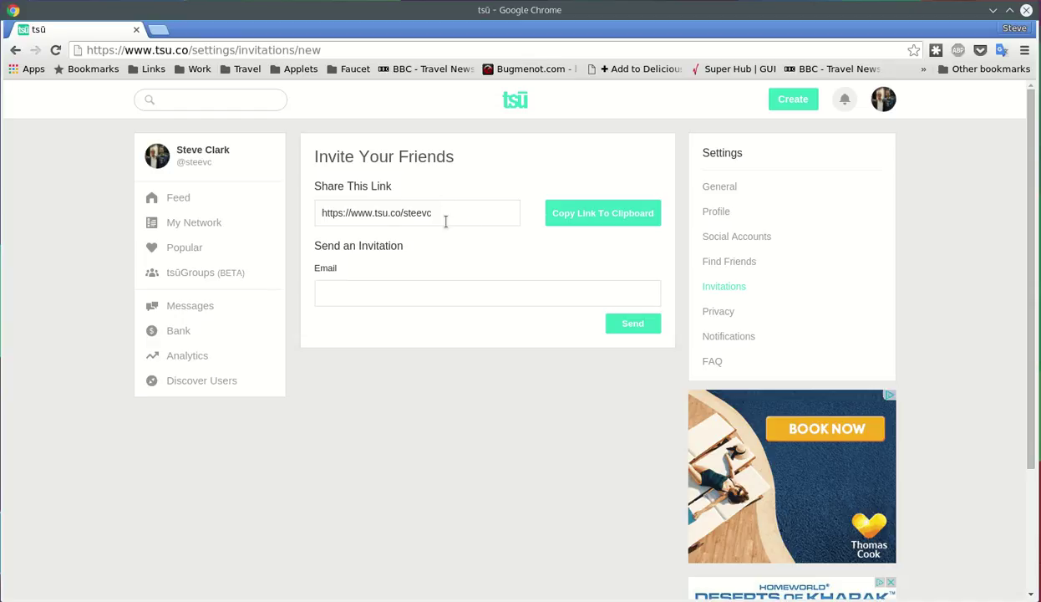
pyautogui.moveTo(435, 211); pyautogui.dragTo(275, 208)
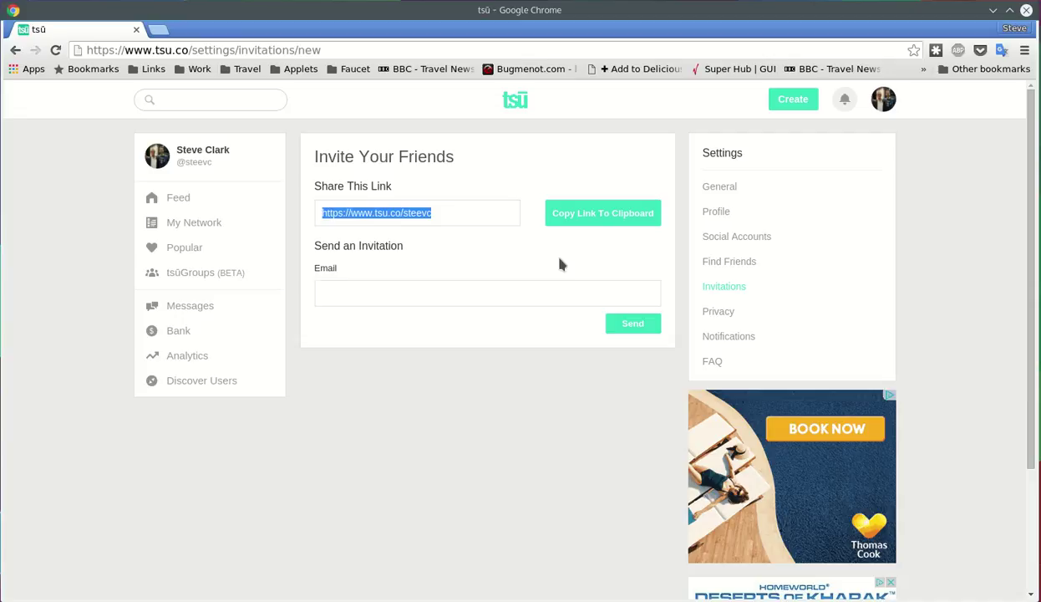
pyautogui.click(348, 302)
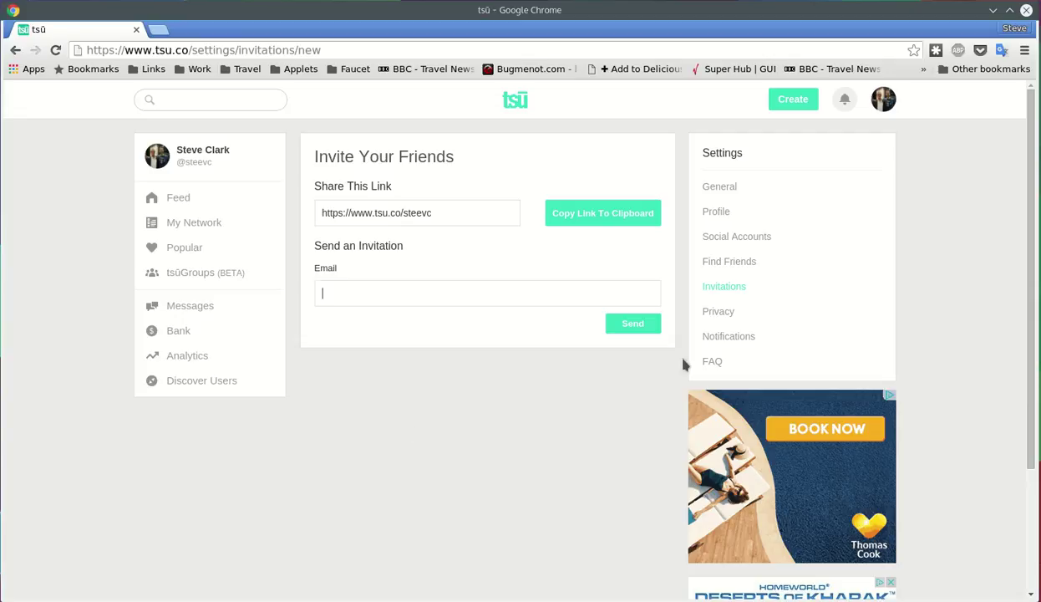
# - Review the Privacy settings and the Notifications settings for emails, activity and connections
pyautogui.click(718, 312)
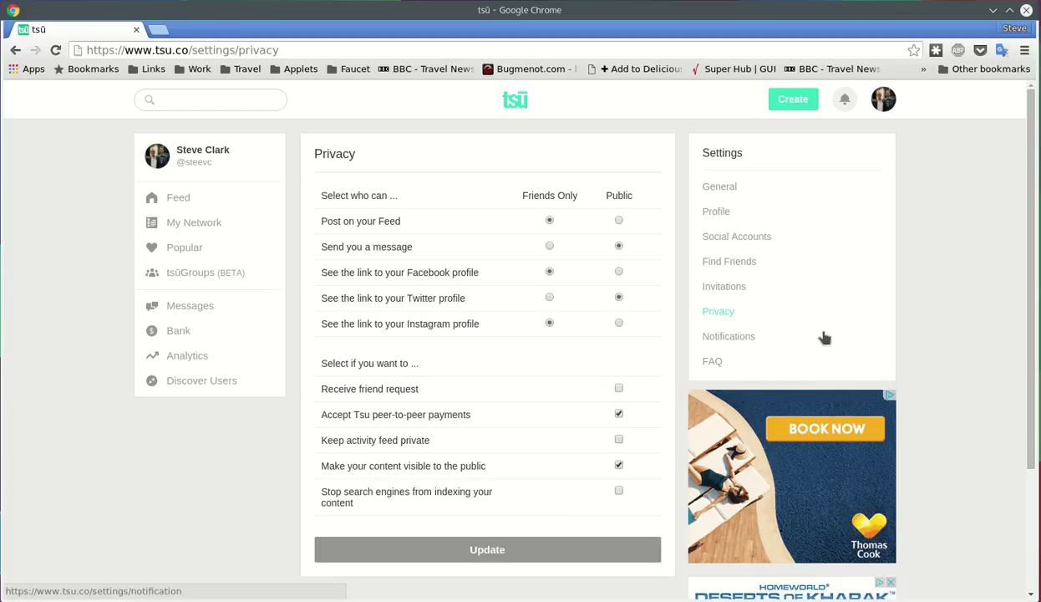
pyautogui.click(724, 336)
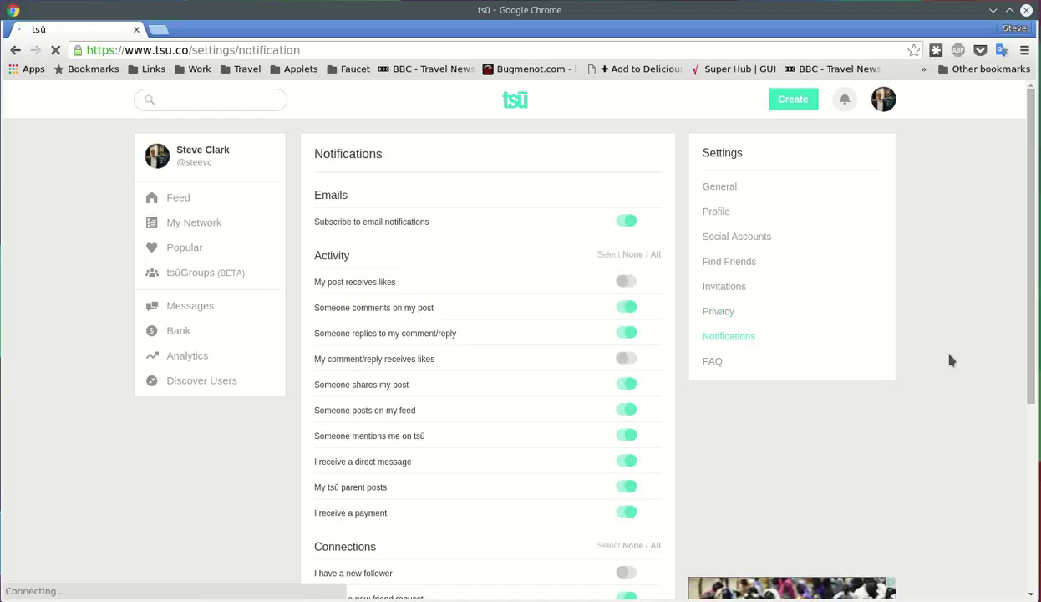
pyautogui.scroll(-3, 950, 361)
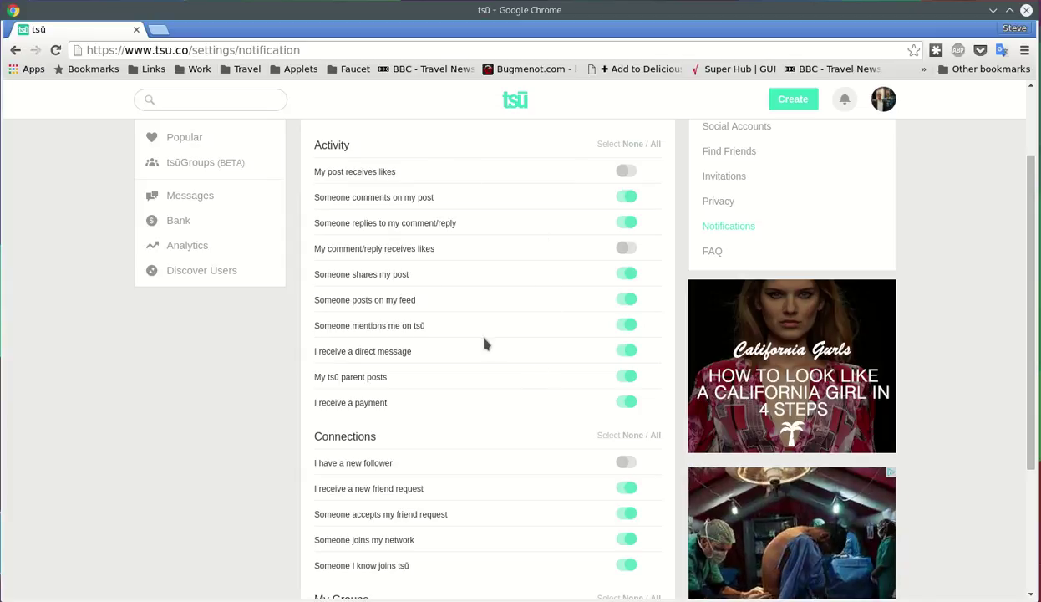
# - Review the remaining Notifications settings, covering the Connections and My Groups options
pyautogui.scroll(-3, 490, 341)
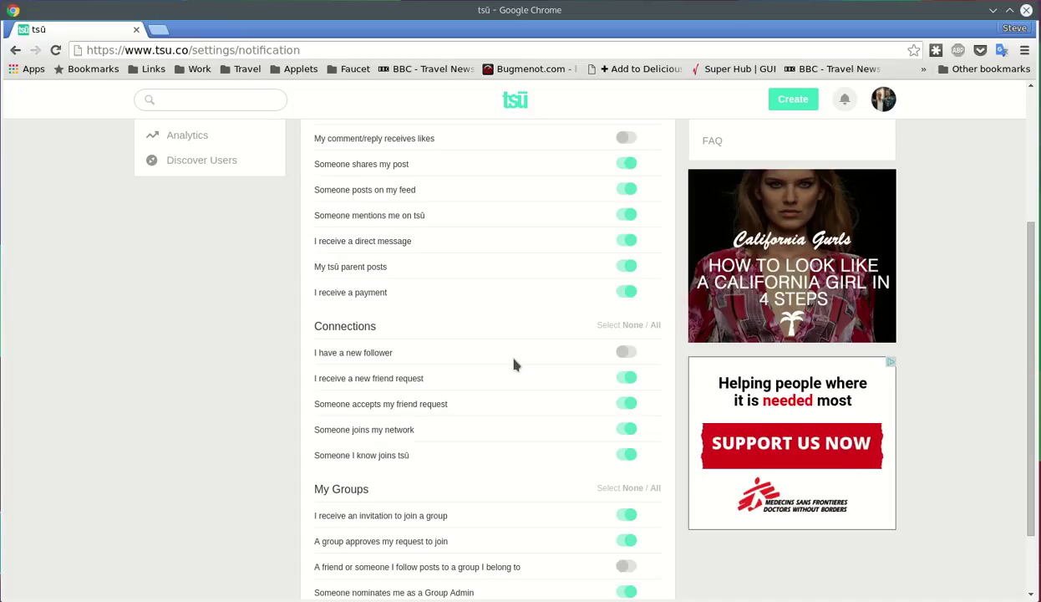
pyautogui.scroll(-2, 515, 364)
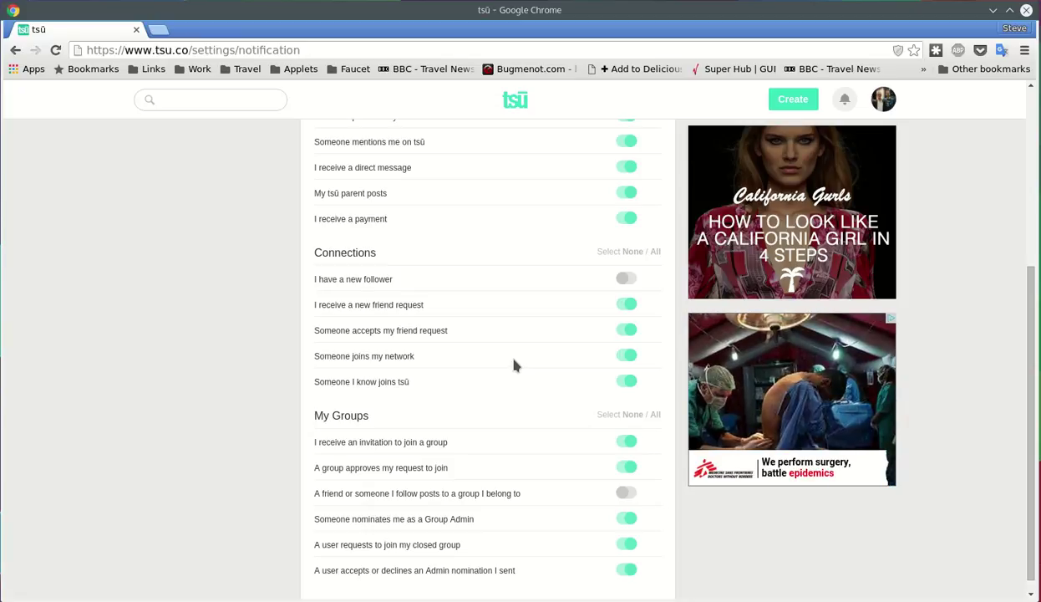
pyautogui.scroll(6, 515, 365)
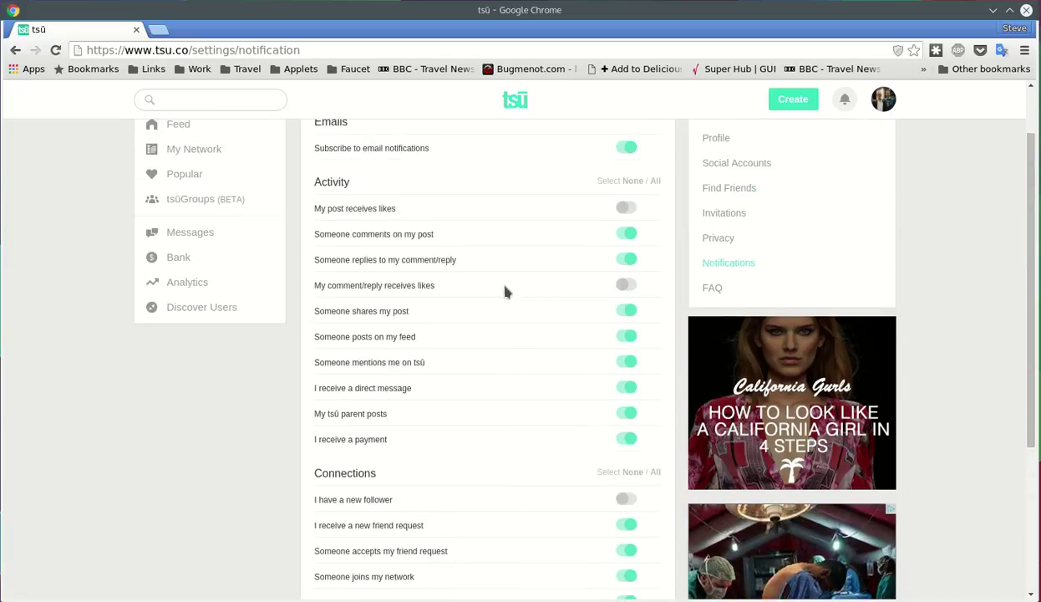
pyautogui.scroll(2, 503, 310)
# - View the account's Family Tree, highlighting the follower count and looking over the children listed below it
pyautogui.click(883, 100)
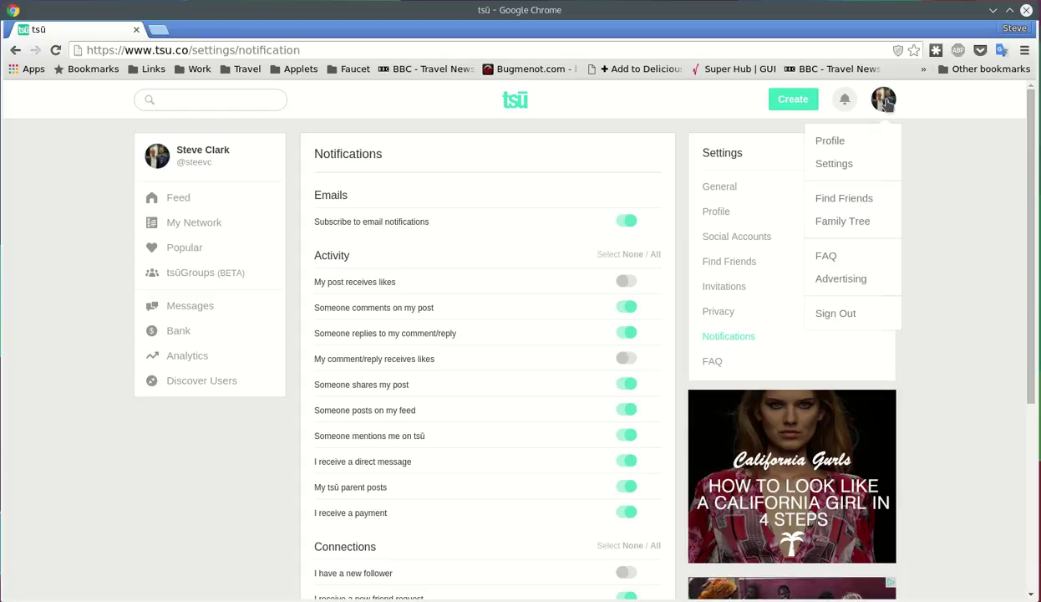
pyautogui.click(850, 226)
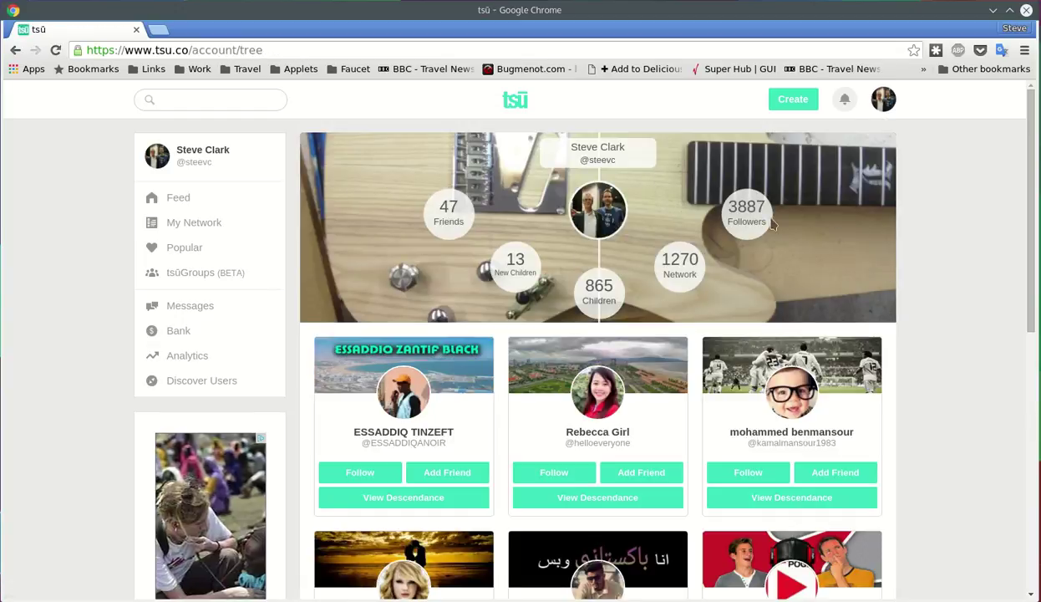
pyautogui.doubleClick(747, 207)
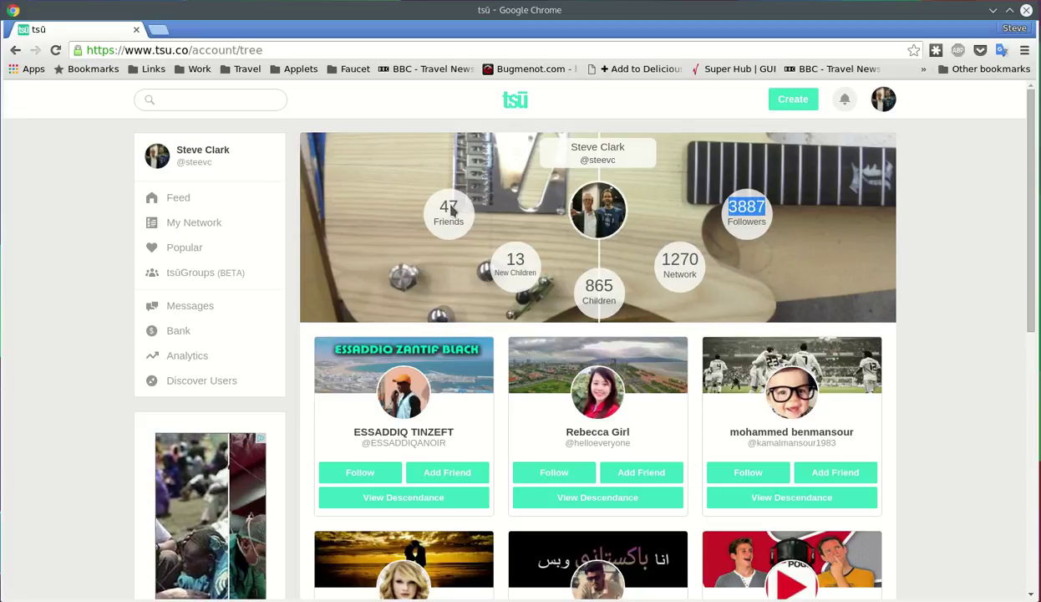
pyautogui.click(456, 216)
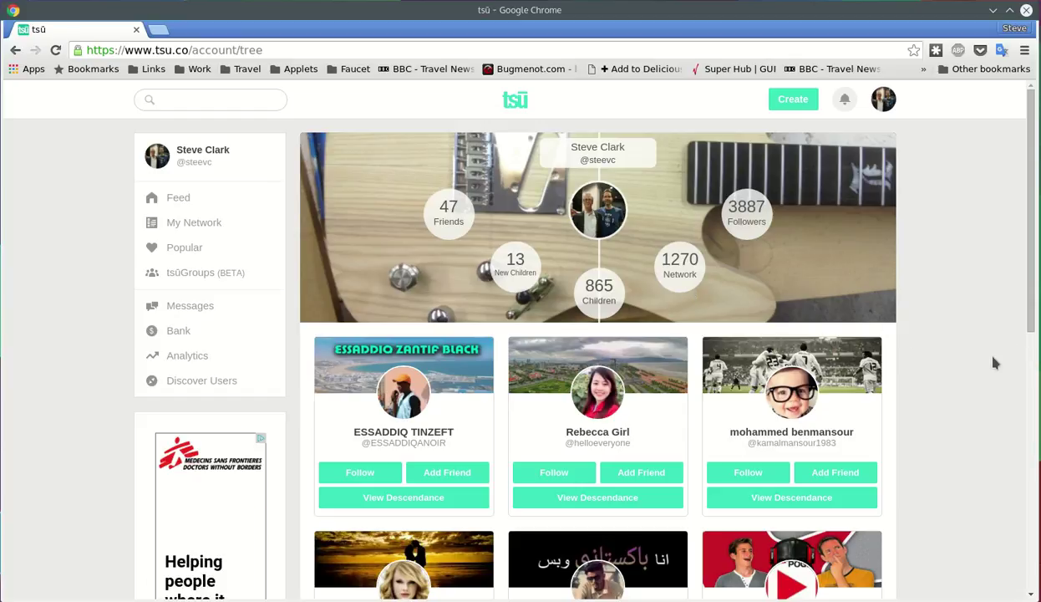
pyautogui.scroll(-3, 995, 363)
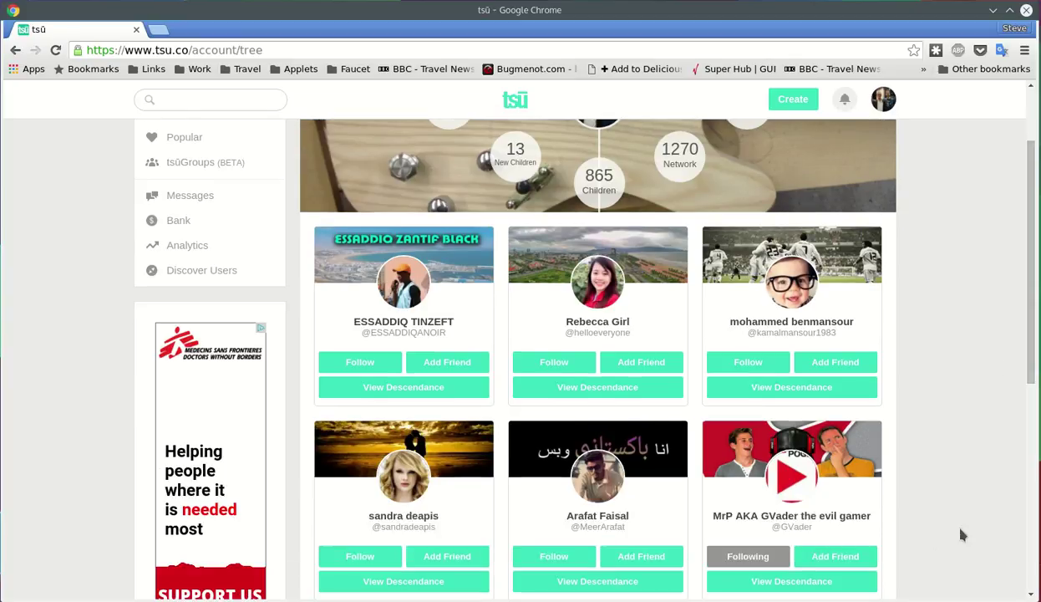
# - View the descendance of the child in the middle of the Family Tree's second row of cards
pyautogui.scroll(3, 616, 587)
pyautogui.click(616, 588)
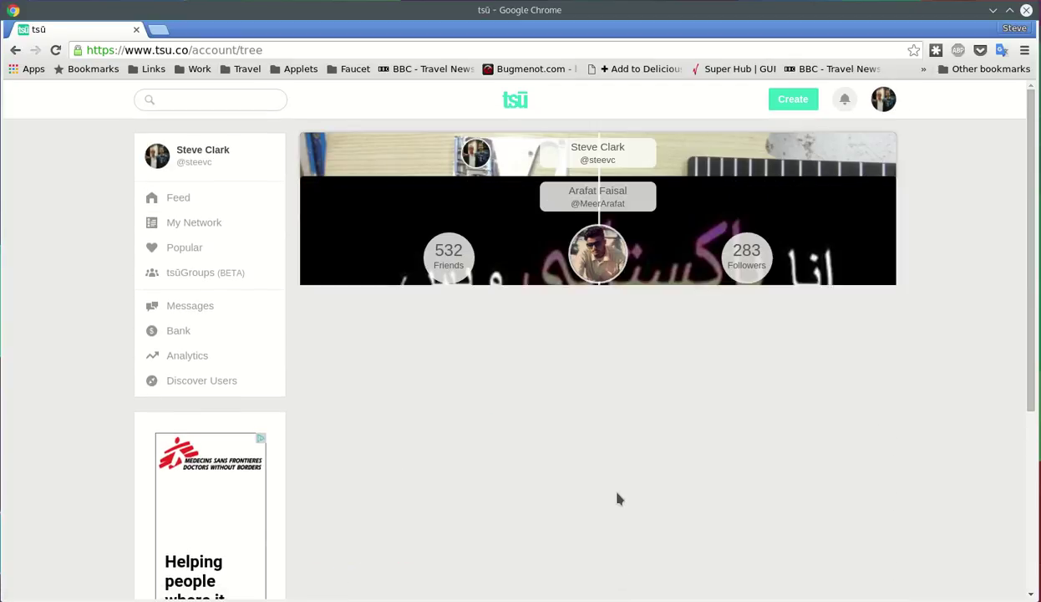
pyautogui.scroll(-3, 955, 362)
pyautogui.scroll(3, 945, 413)
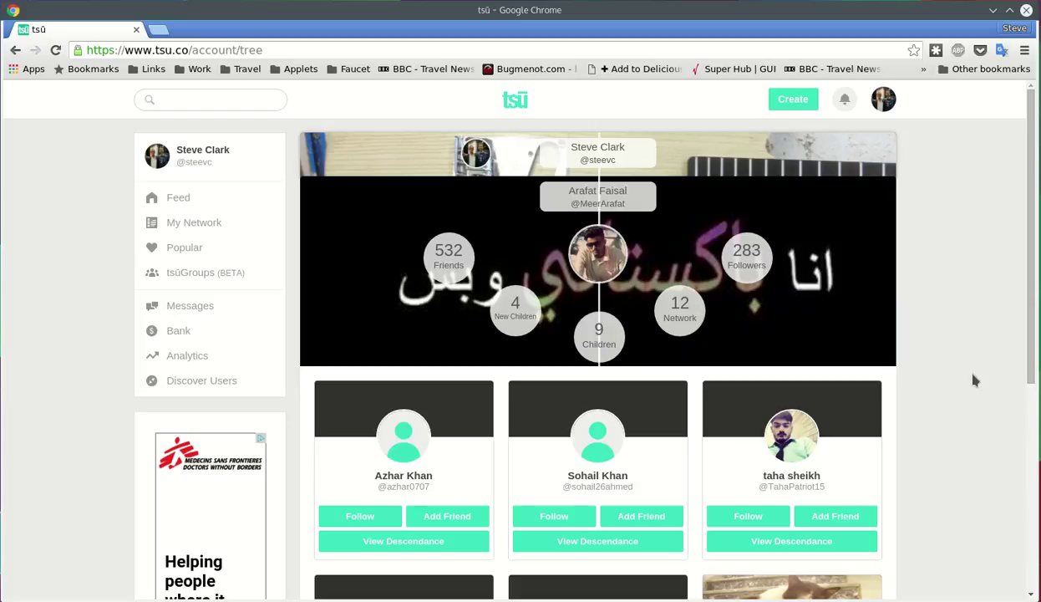
# - Return to the home feed and expand the new post composer with a title field
pyautogui.click(514, 100)
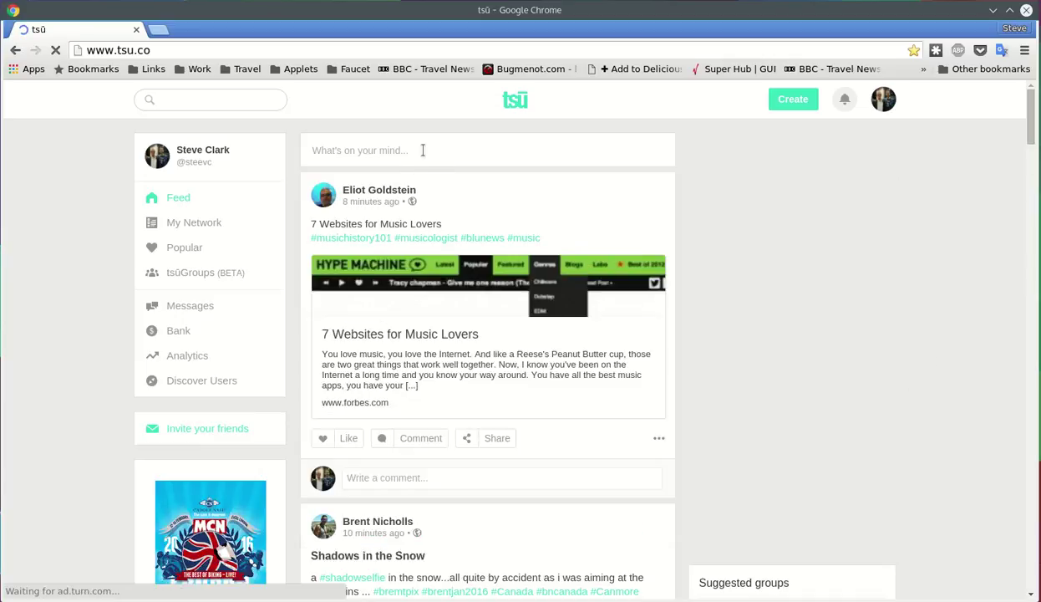
pyautogui.click(413, 149)
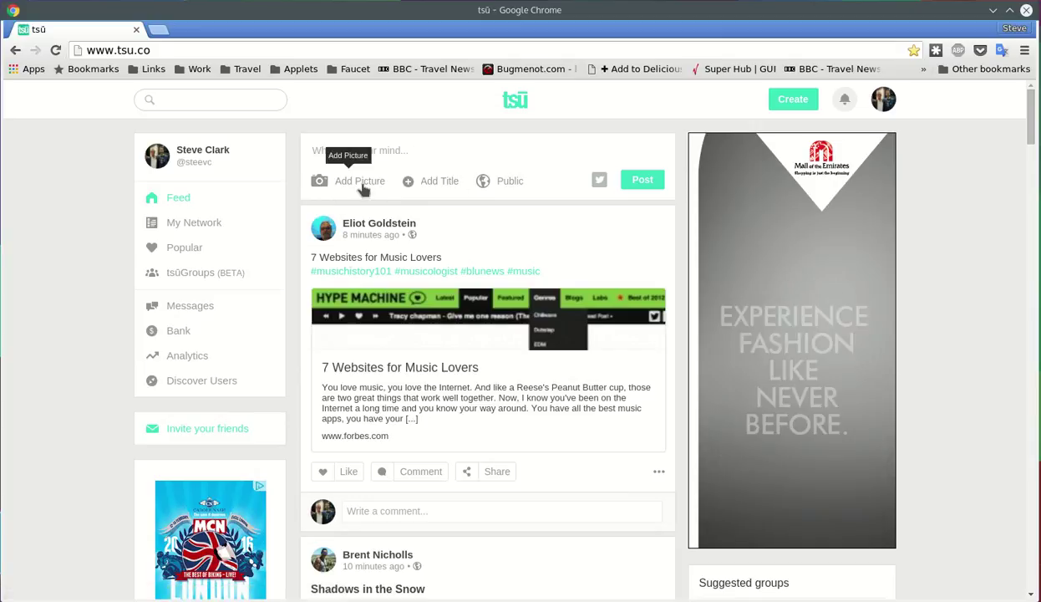
pyautogui.click(443, 183)
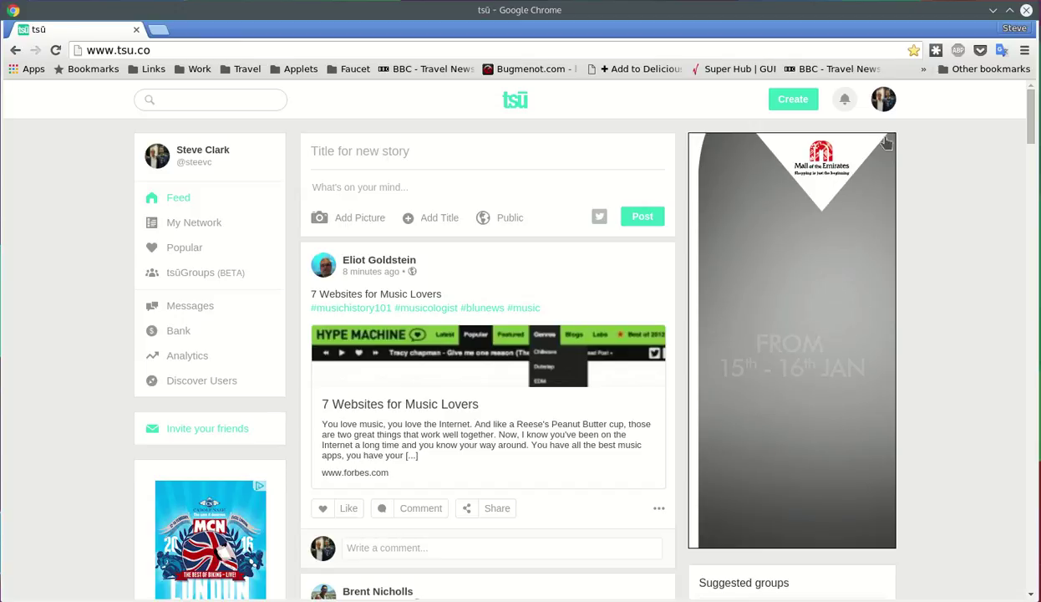
pyautogui.scroll(-3, 628, 342)
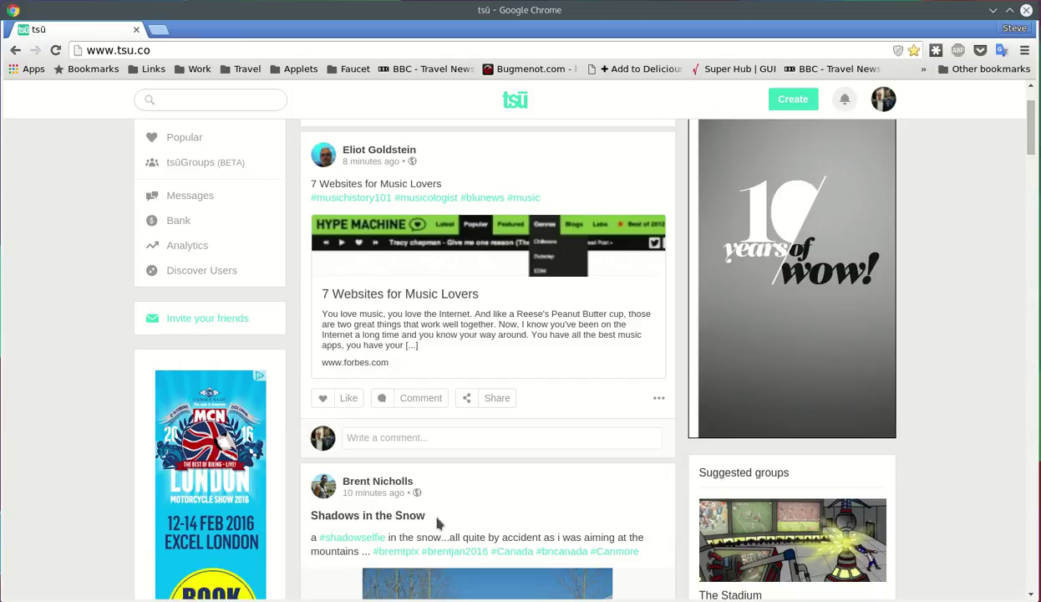
pyautogui.scroll(3, 544, 147)
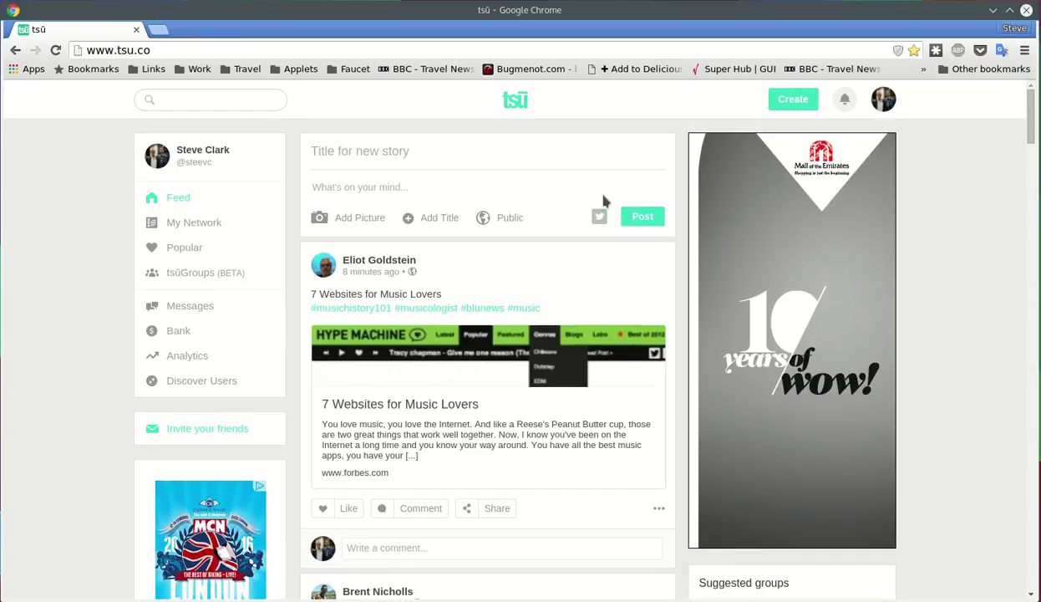
# - Look at the new post's visibility choices, Friends Only and Public, and its Twitter sharing option
pyautogui.click(513, 220)
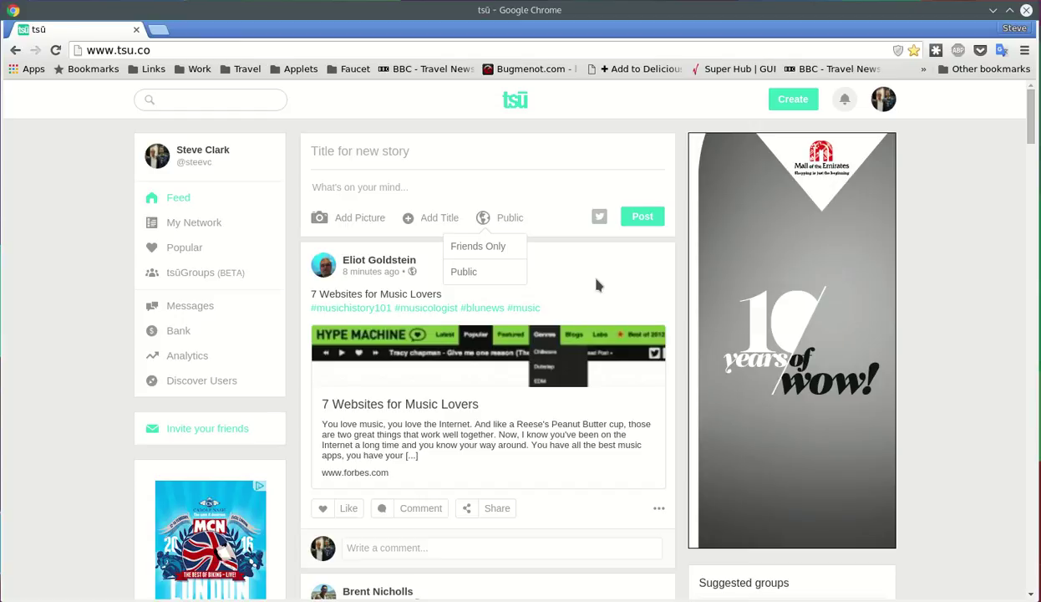
pyautogui.click(652, 177)
pyautogui.click(599, 217)
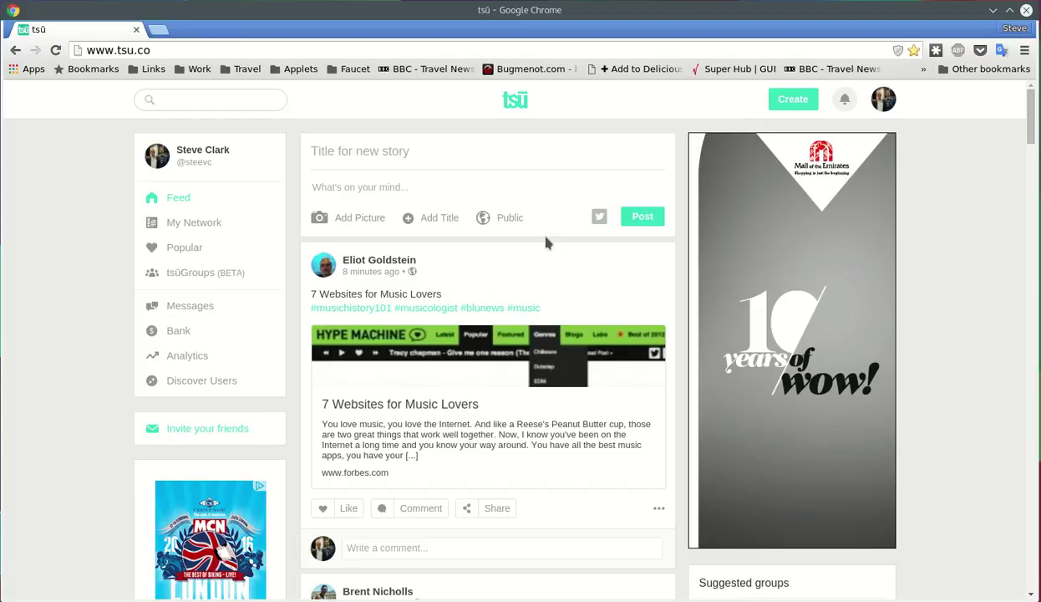
# - Find the shared Viet Dreams Charity post in the feed and open the charity's profile
pyautogui.scroll(-15, 521, 230)
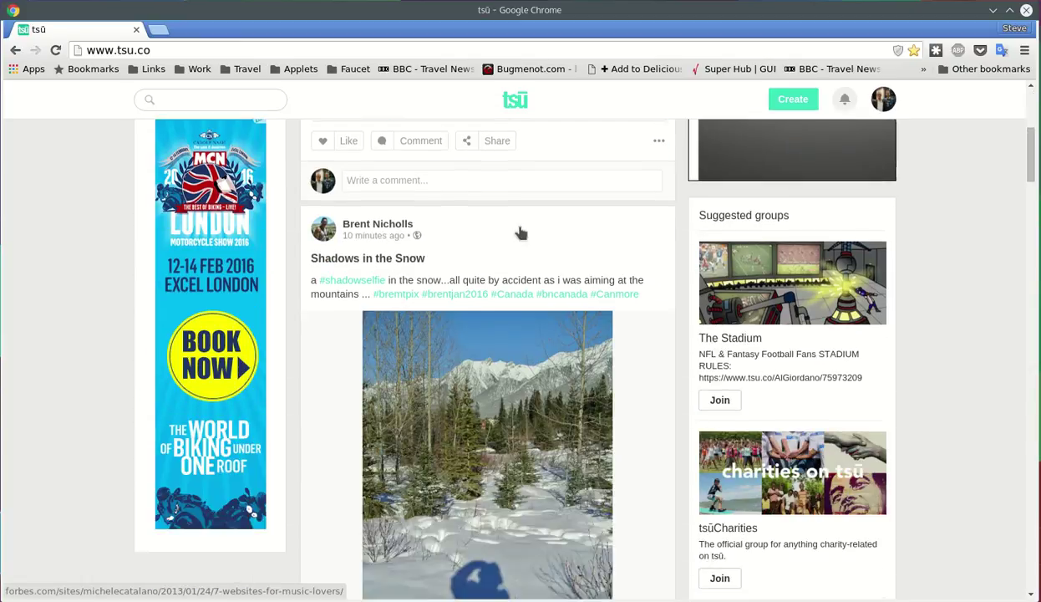
pyautogui.scroll(-4, 537, 224)
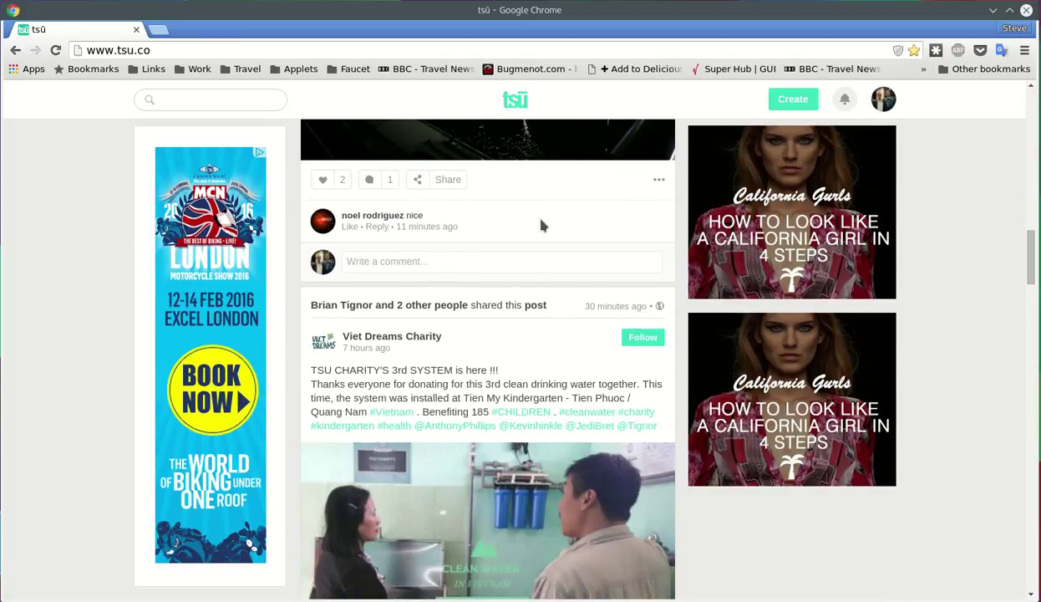
pyautogui.scroll(-2, 525, 209)
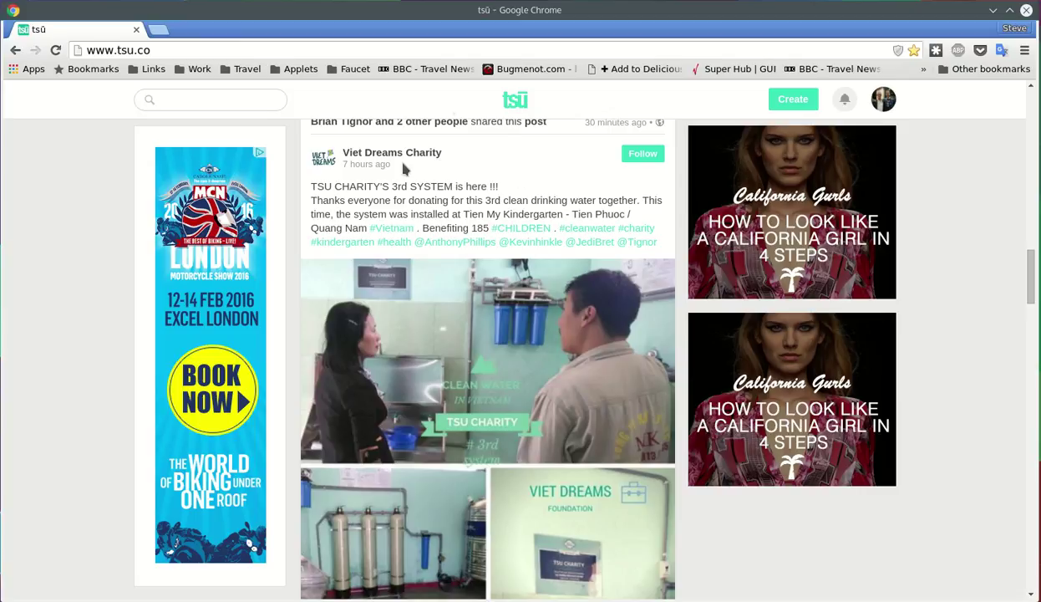
pyautogui.moveTo(408, 165)
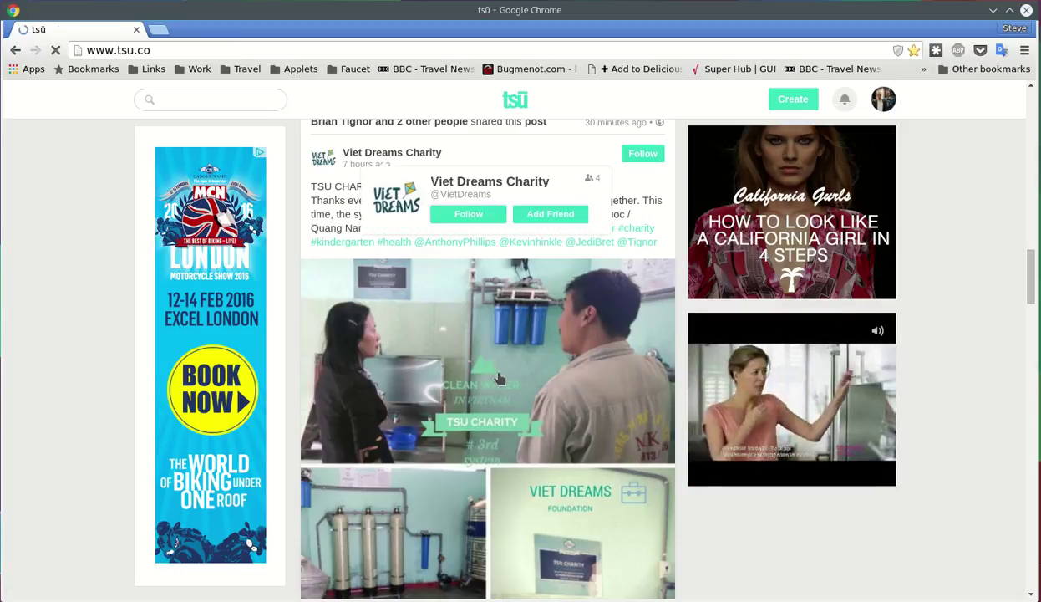
pyautogui.click(410, 159)
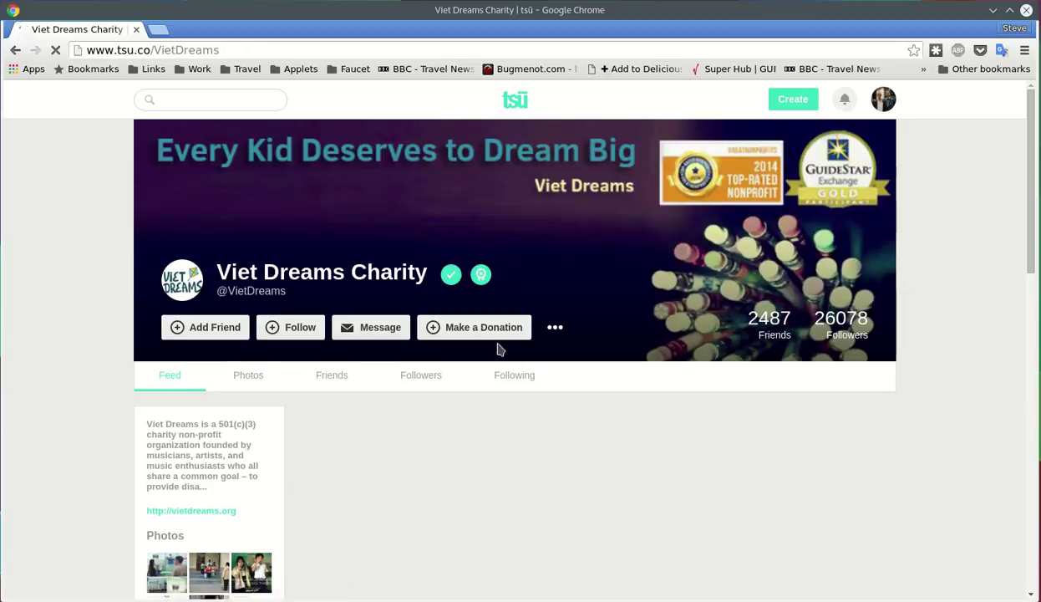
# - Fill in a donation of 0.1 to Viet Dreams Charity with the option to post it on the feed enabled
pyautogui.click(484, 328)
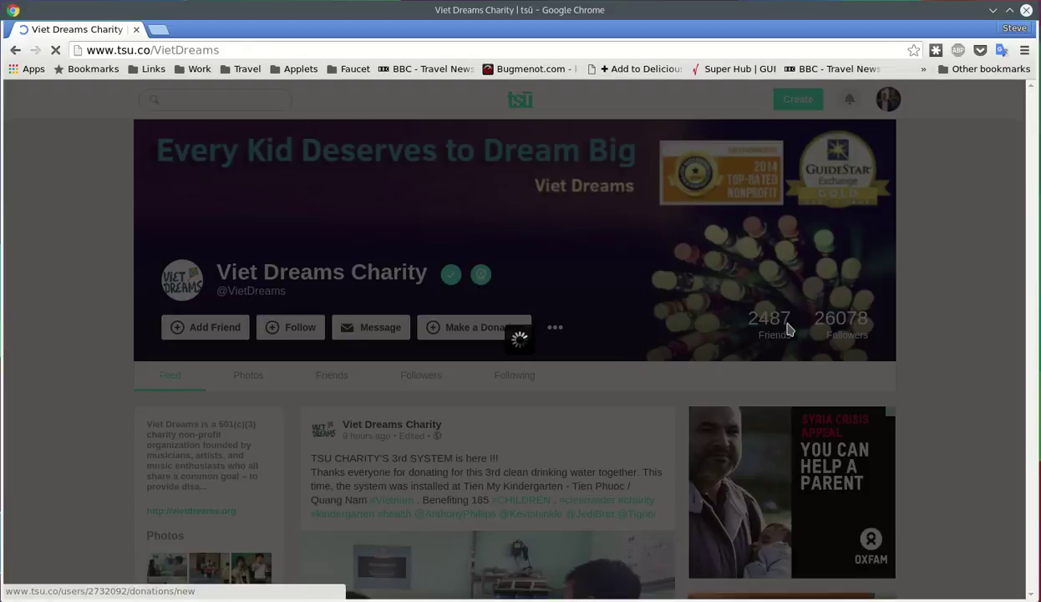
pyautogui.click(546, 330)
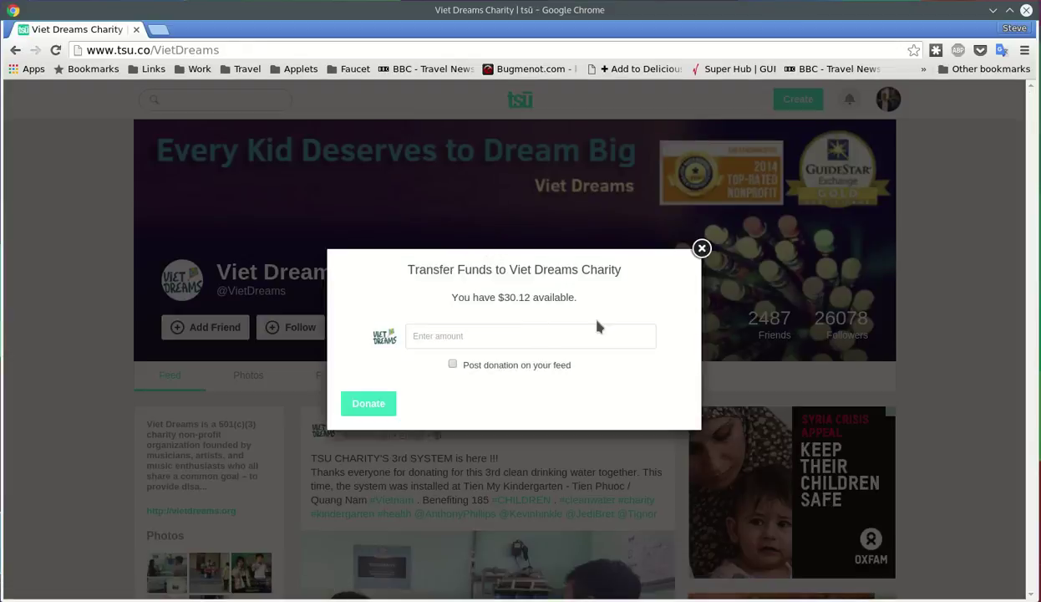
pyautogui.write('0.1')
pyautogui.click(678, 340)
pyautogui.click(453, 366)
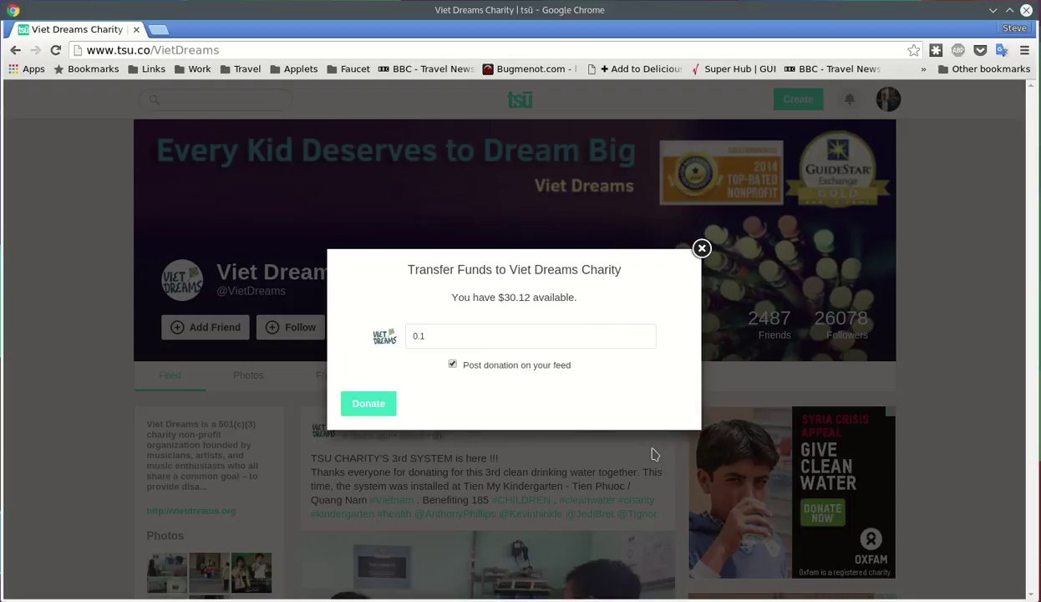
# - Submit the donation, authorize it with the saved account password, and close the transfer dialog
pyautogui.click(367, 408)
pyautogui.click(455, 328)
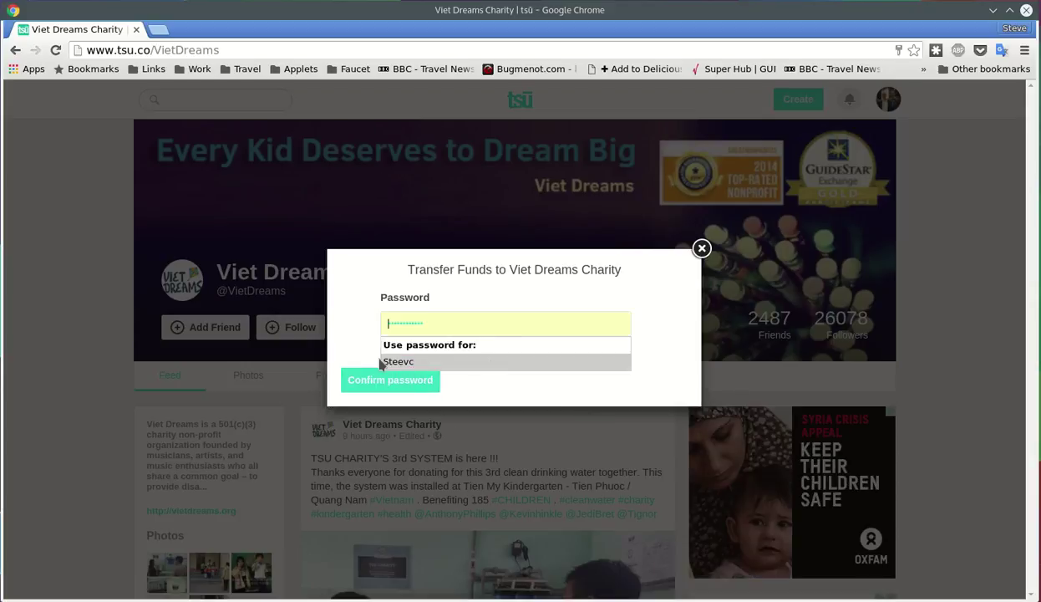
pyautogui.click(482, 369)
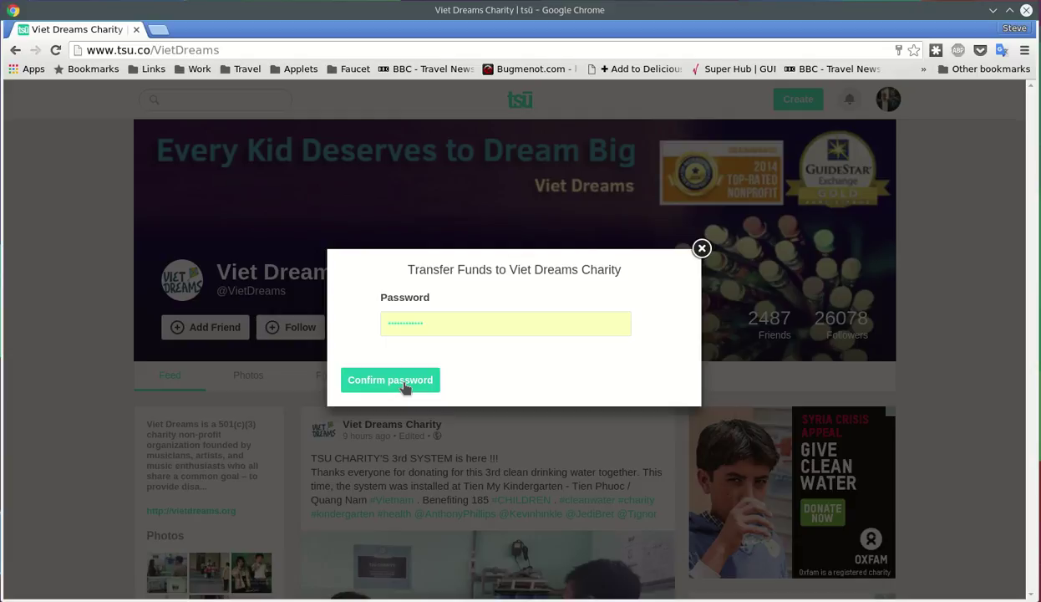
pyautogui.click(404, 385)
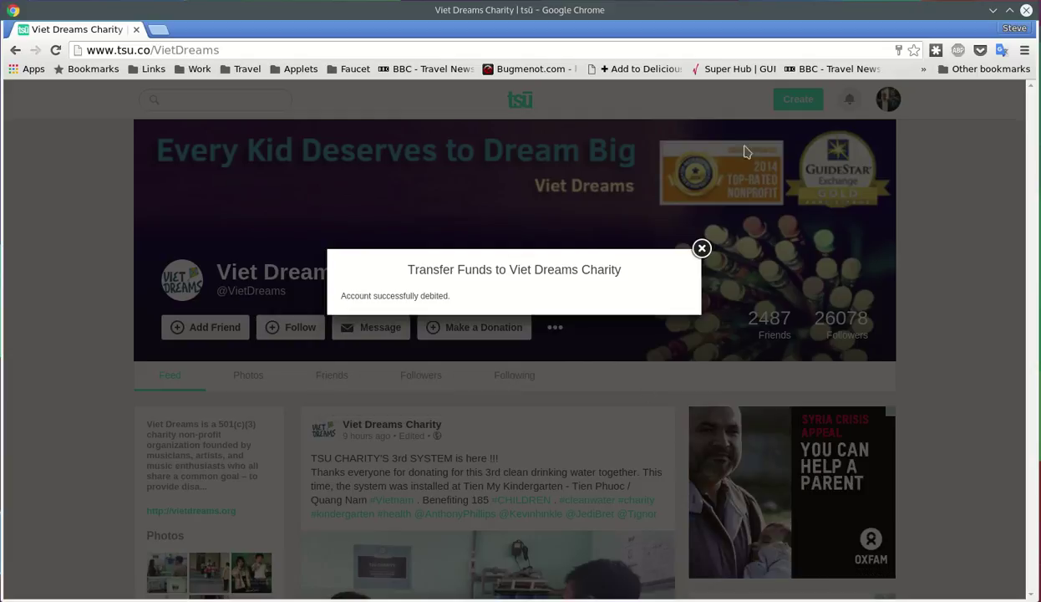
pyautogui.click(702, 249)
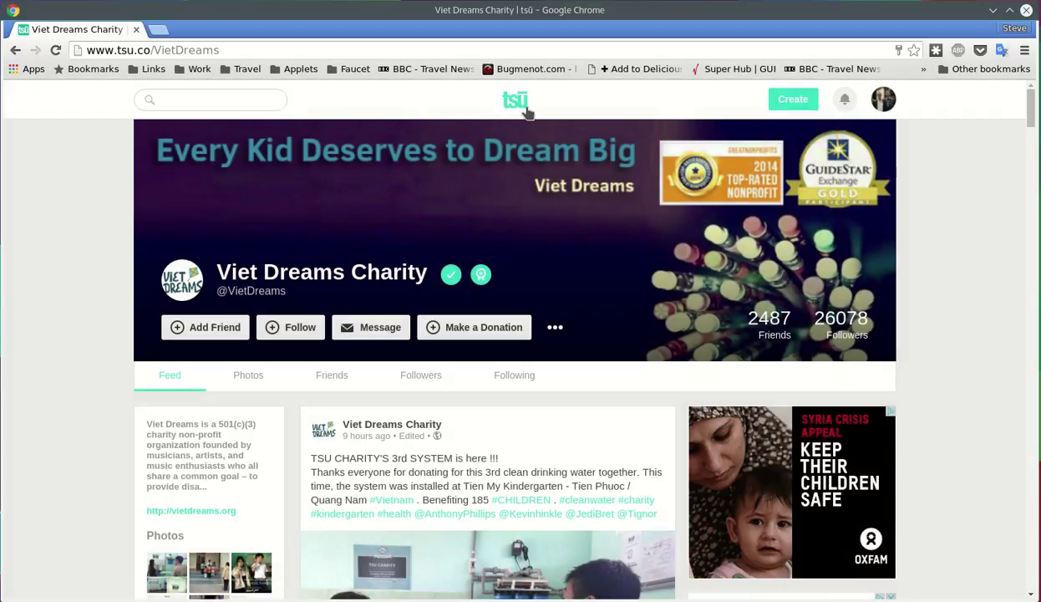
# - Check the Bank page's account balance and the Recent History entry for the Viet Dreams Charity donation
pyautogui.click(516, 102)
pyautogui.click(172, 331)
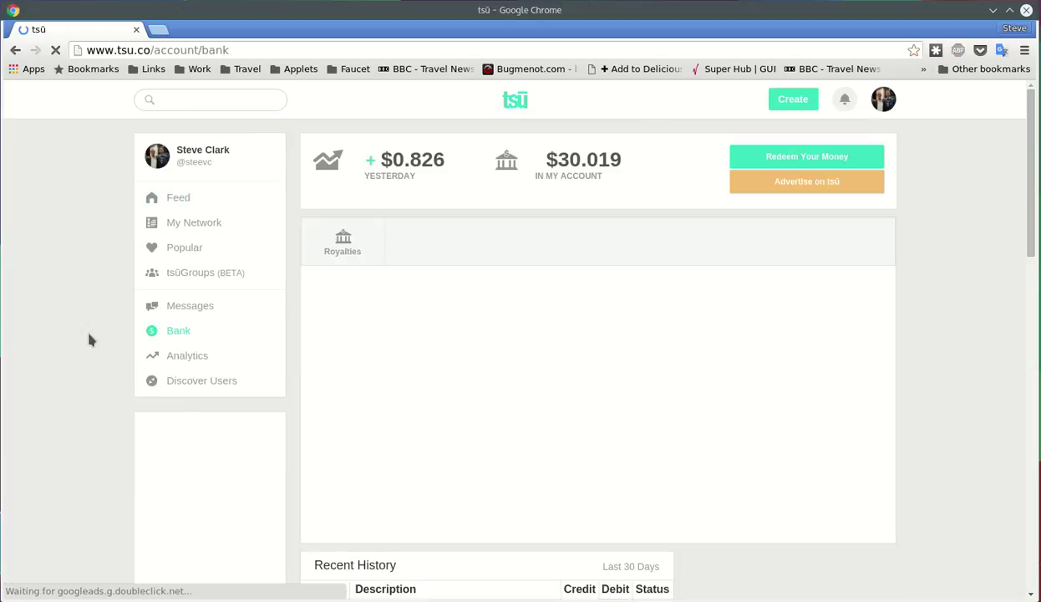
pyautogui.scroll(-3, 589, 404)
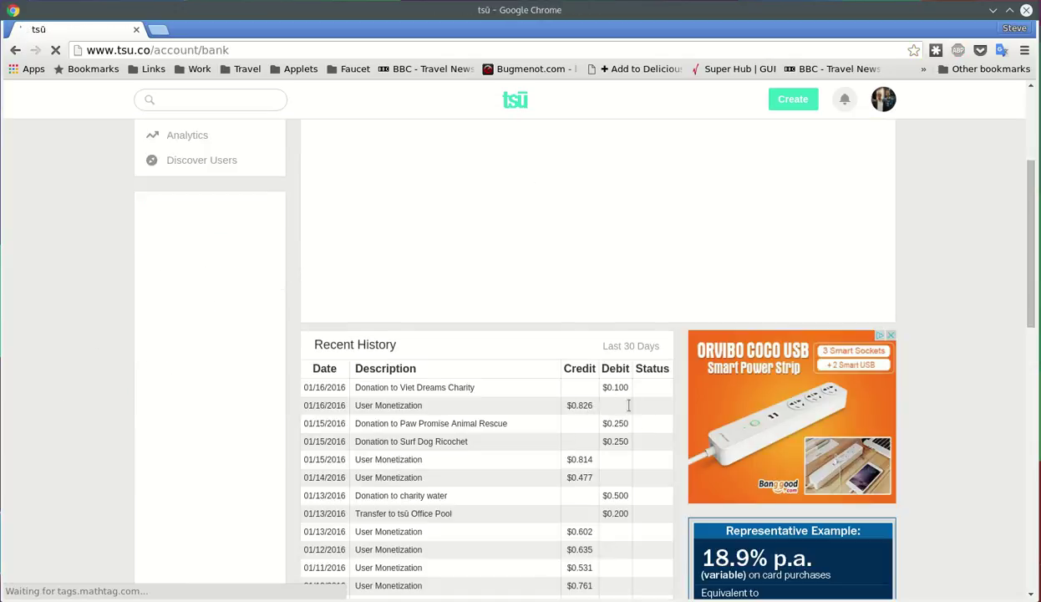
pyautogui.scroll(3, 643, 404)
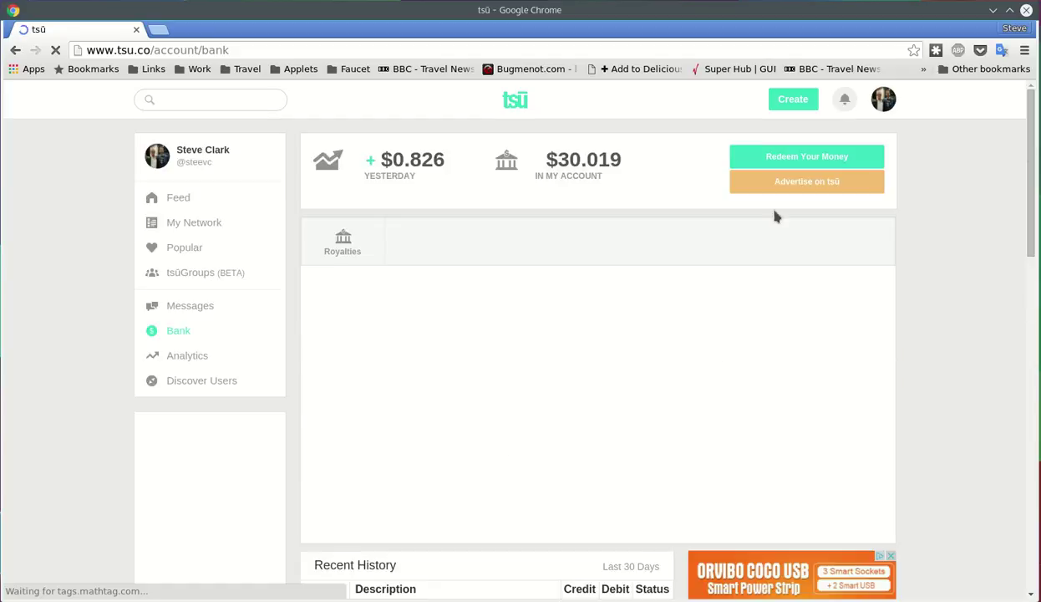
# - From the home feed, open the profile of the "7 Websites for Music Lovers" author and view the Transfer Funds form without transferring anything
pyautogui.click(520, 100)
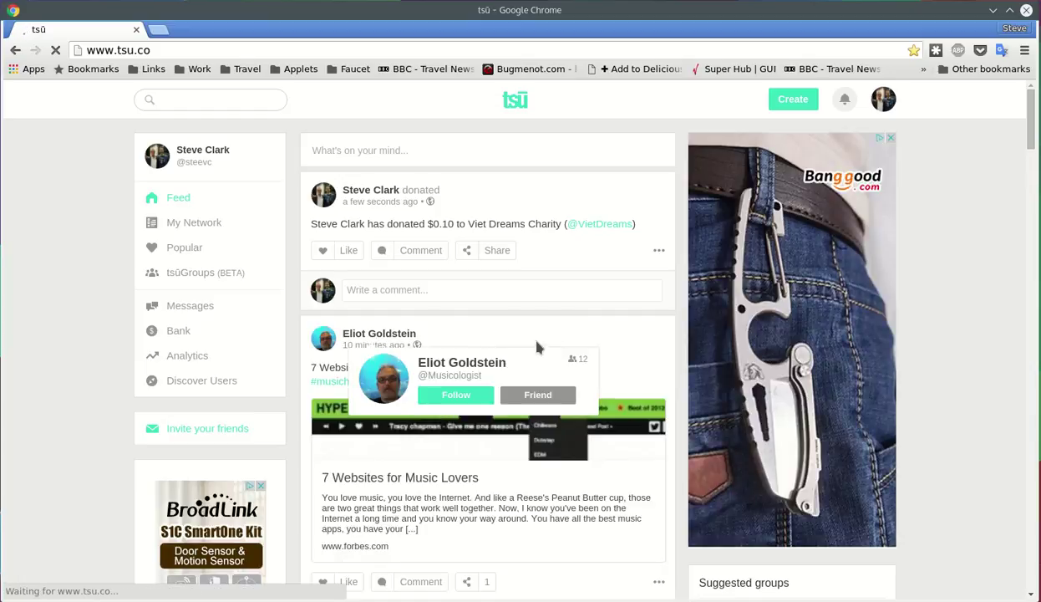
pyautogui.click(520, 329)
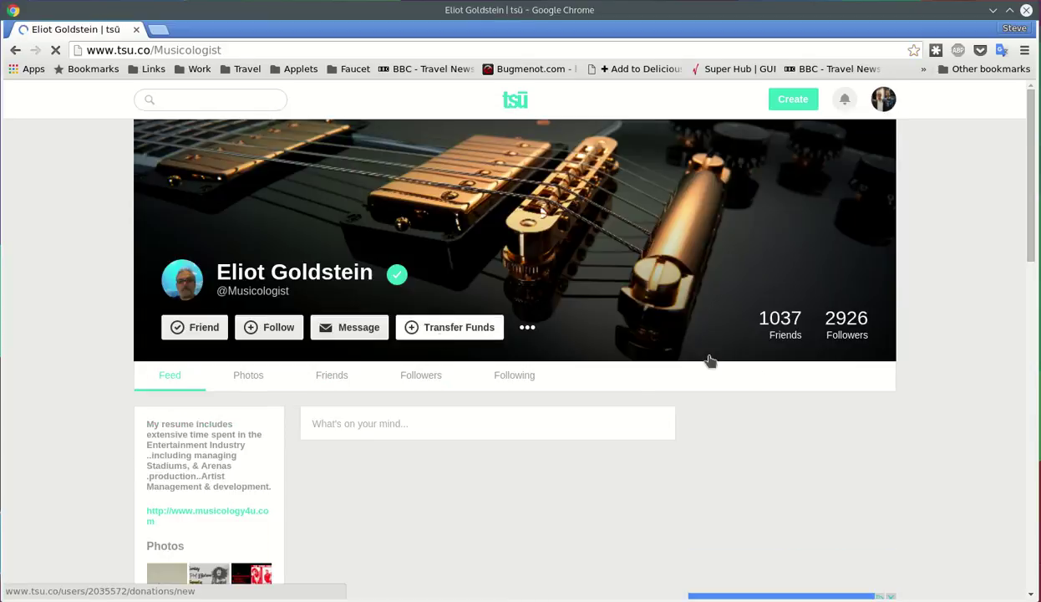
pyautogui.click(441, 333)
pyautogui.click(473, 343)
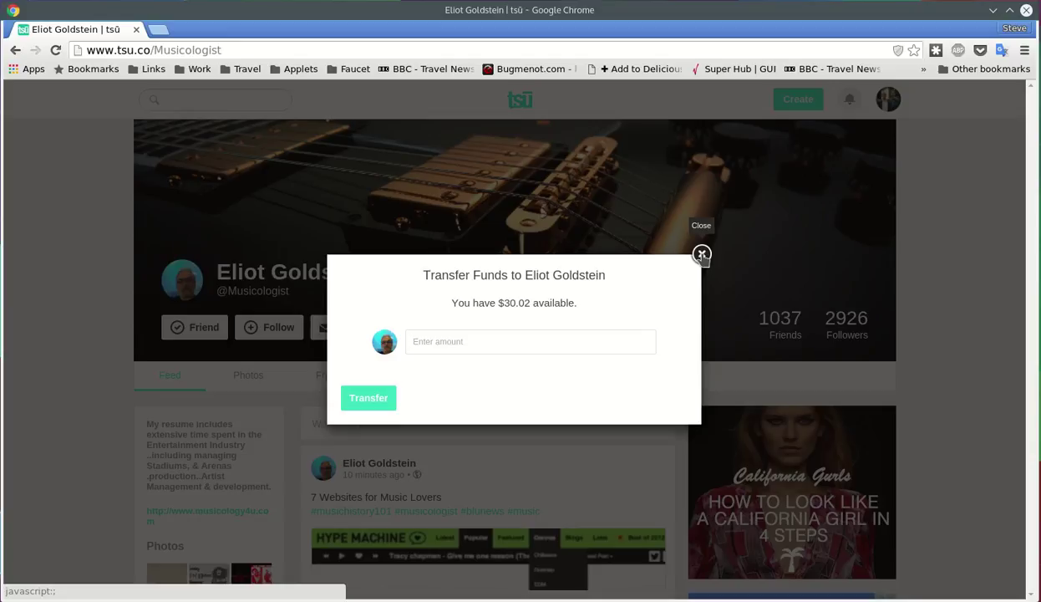
pyautogui.click(702, 254)
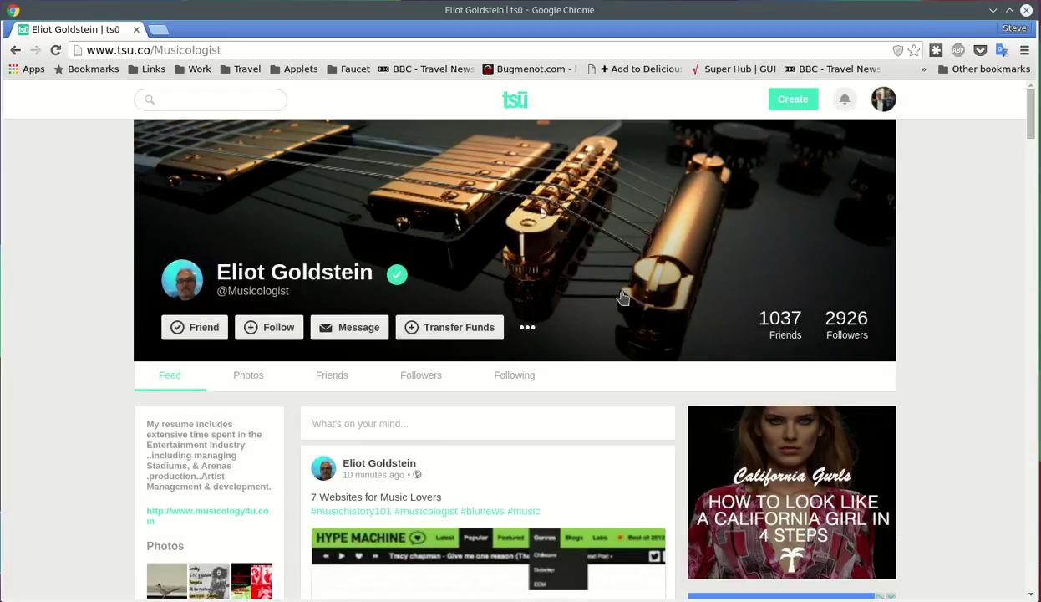